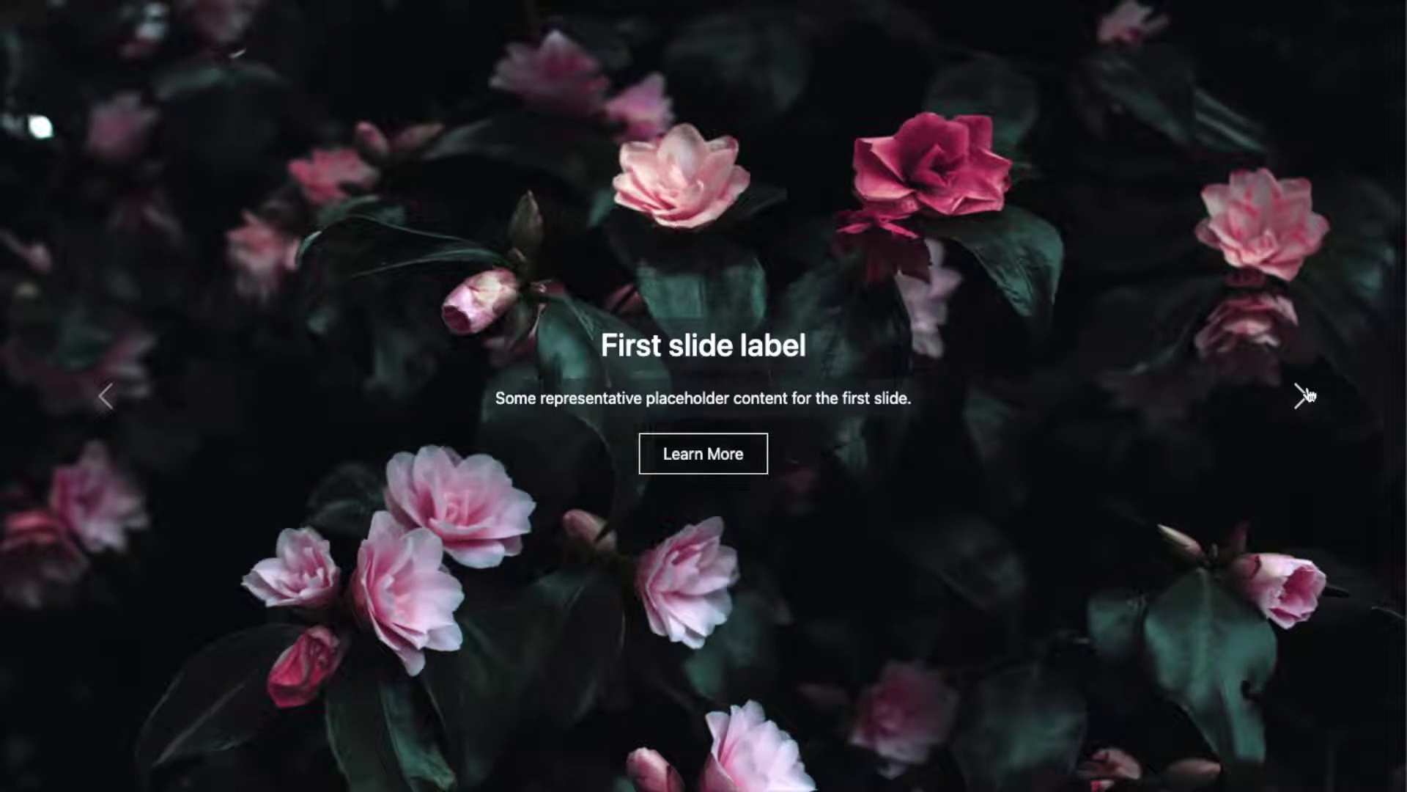
Preview the finished flower carousel by advancing to its third slide.
left_click(1305, 396)
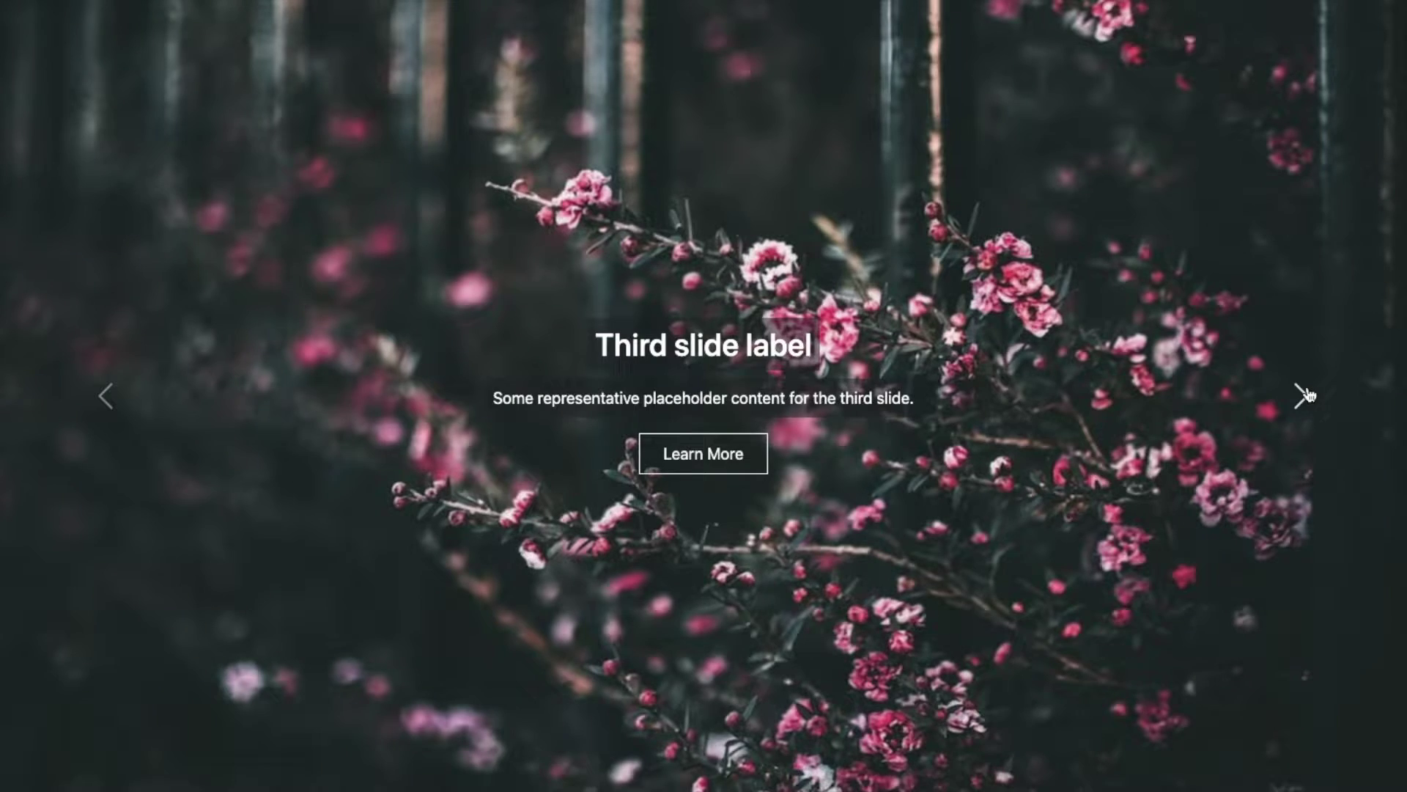
left_click(1305, 396)
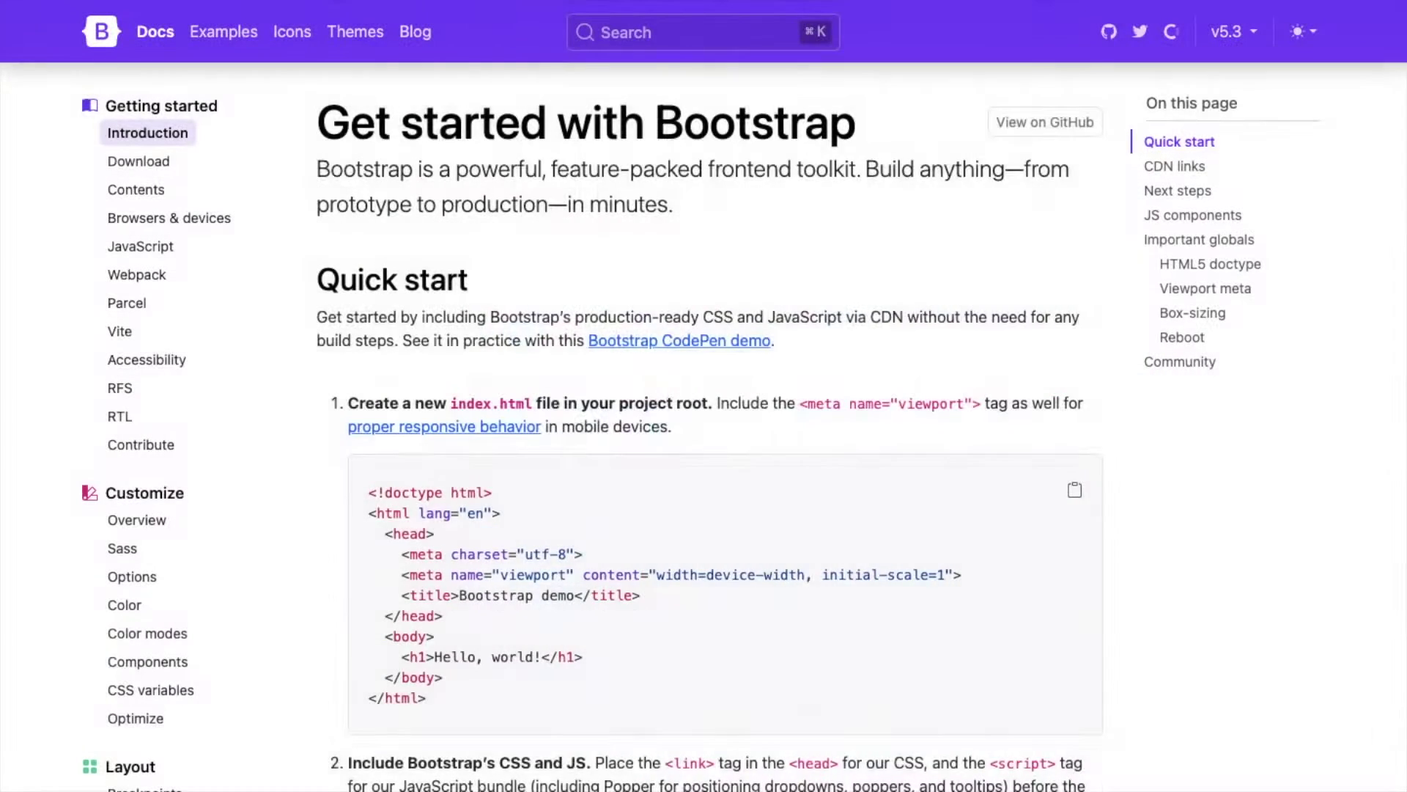
scroll(1071, 336, "down", 5)
Paste the Bootstrap starter template into index.html, link index.css, and open the docs' Carousel page.
left_click(1076, 310)
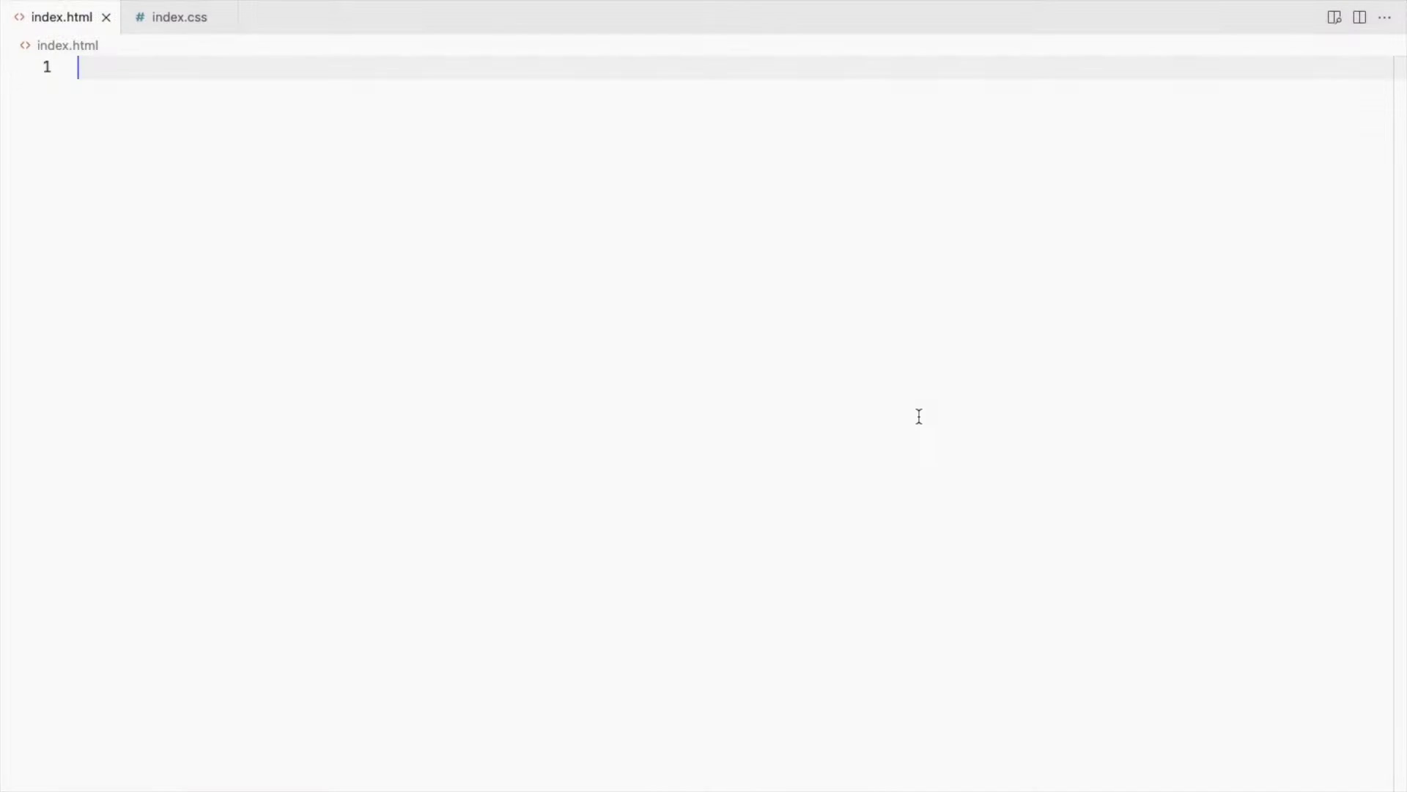
key("ctrl+v")
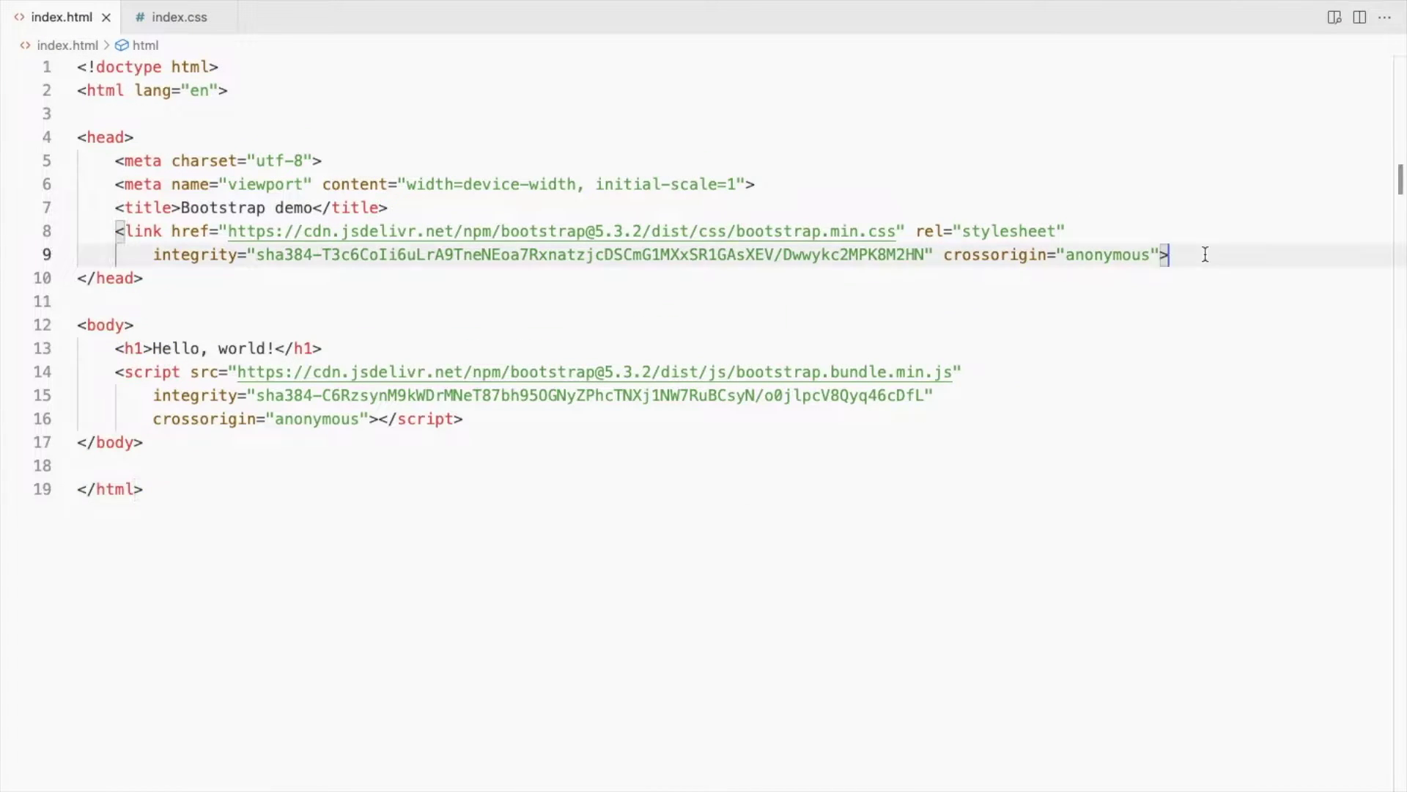
key("Return")
type("link")
key("Tab")
type("index")
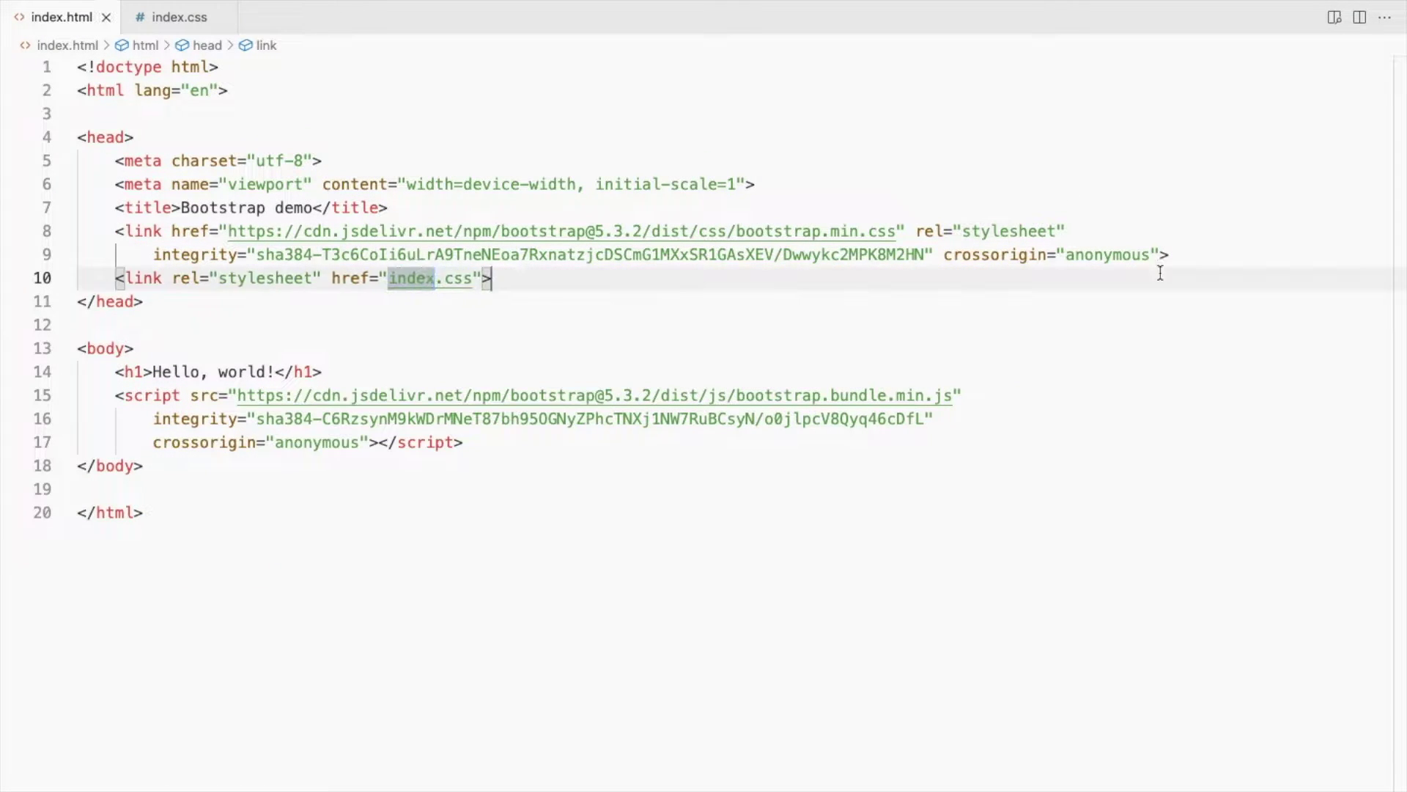
left_click(1106, 301)
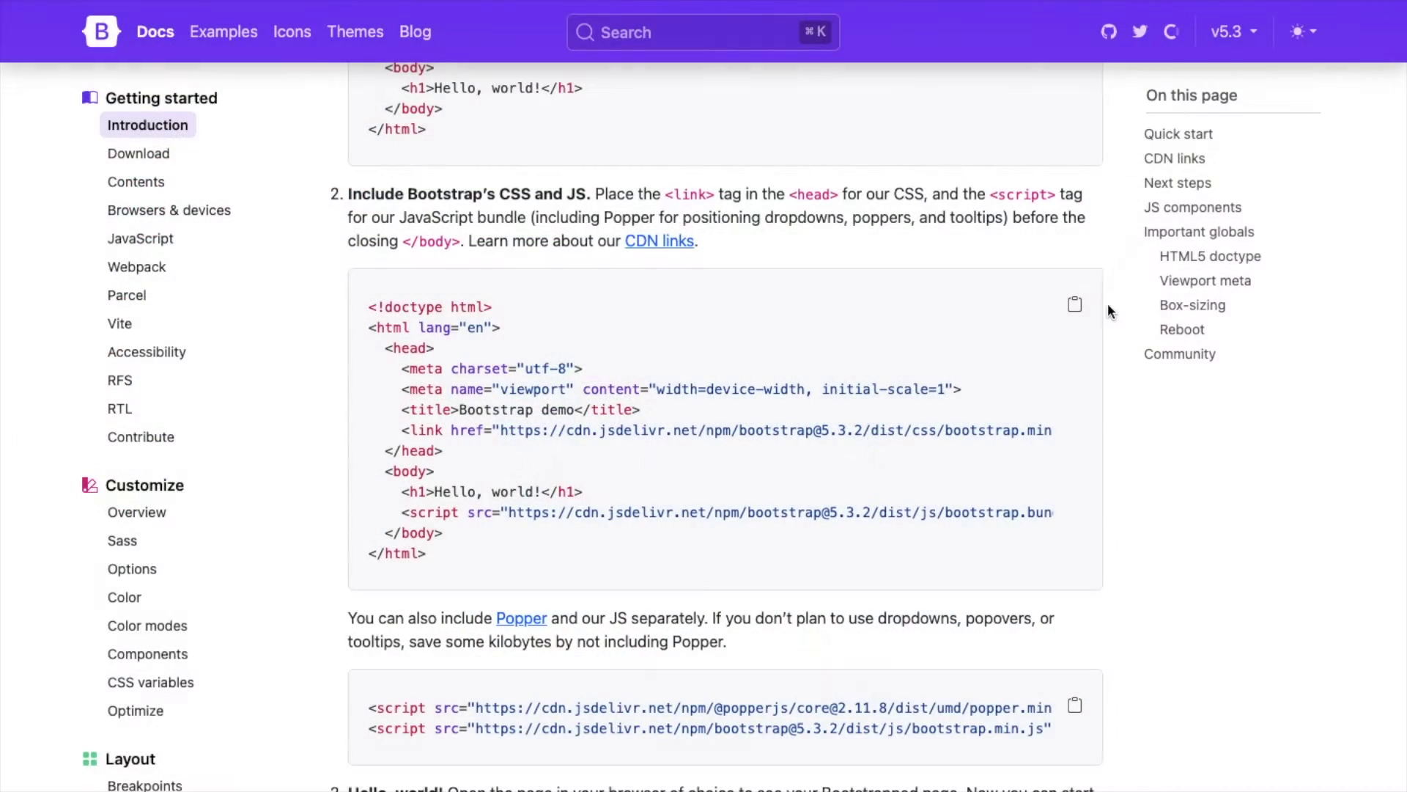
scroll(156, 600, "down", 3)
scroll(154, 600, "down", 8)
scroll(154, 600, "down", 5)
left_click(142, 356)
Replace the Hello, world! heading with the Bootstrap captions carousel example.
left_click(1179, 209)
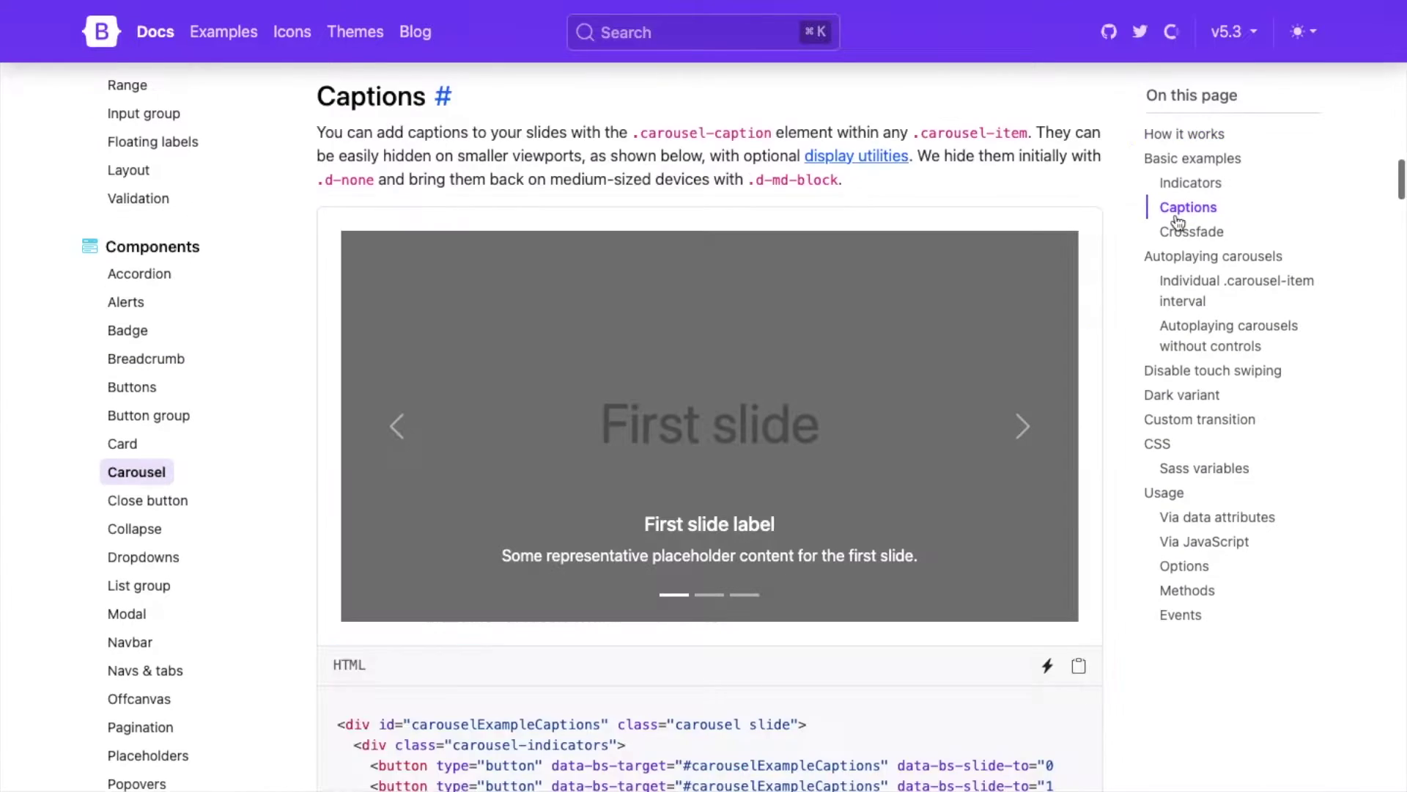
scroll(1079, 496, "down", 2)
left_click(1079, 528)
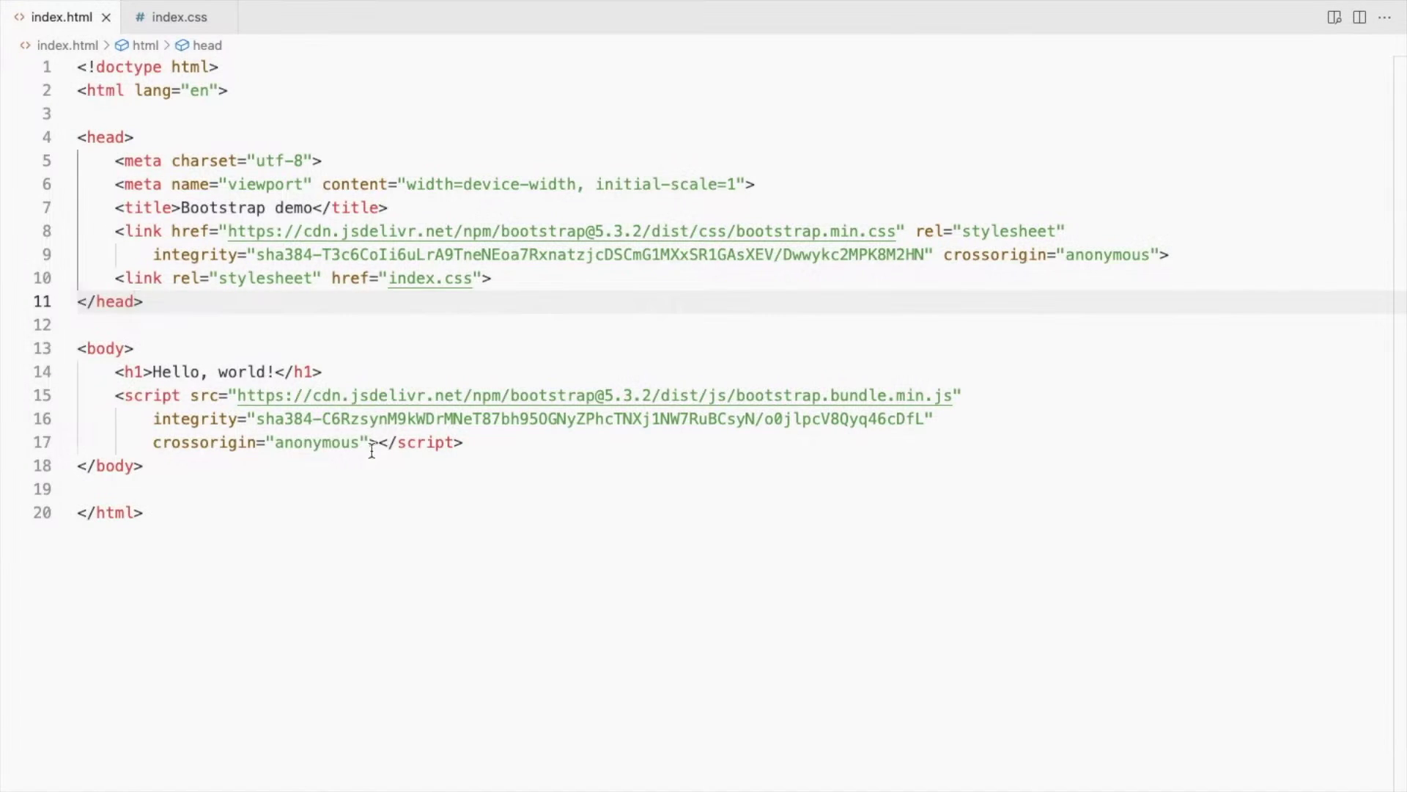
left_click_drag(322, 372, 144, 374)
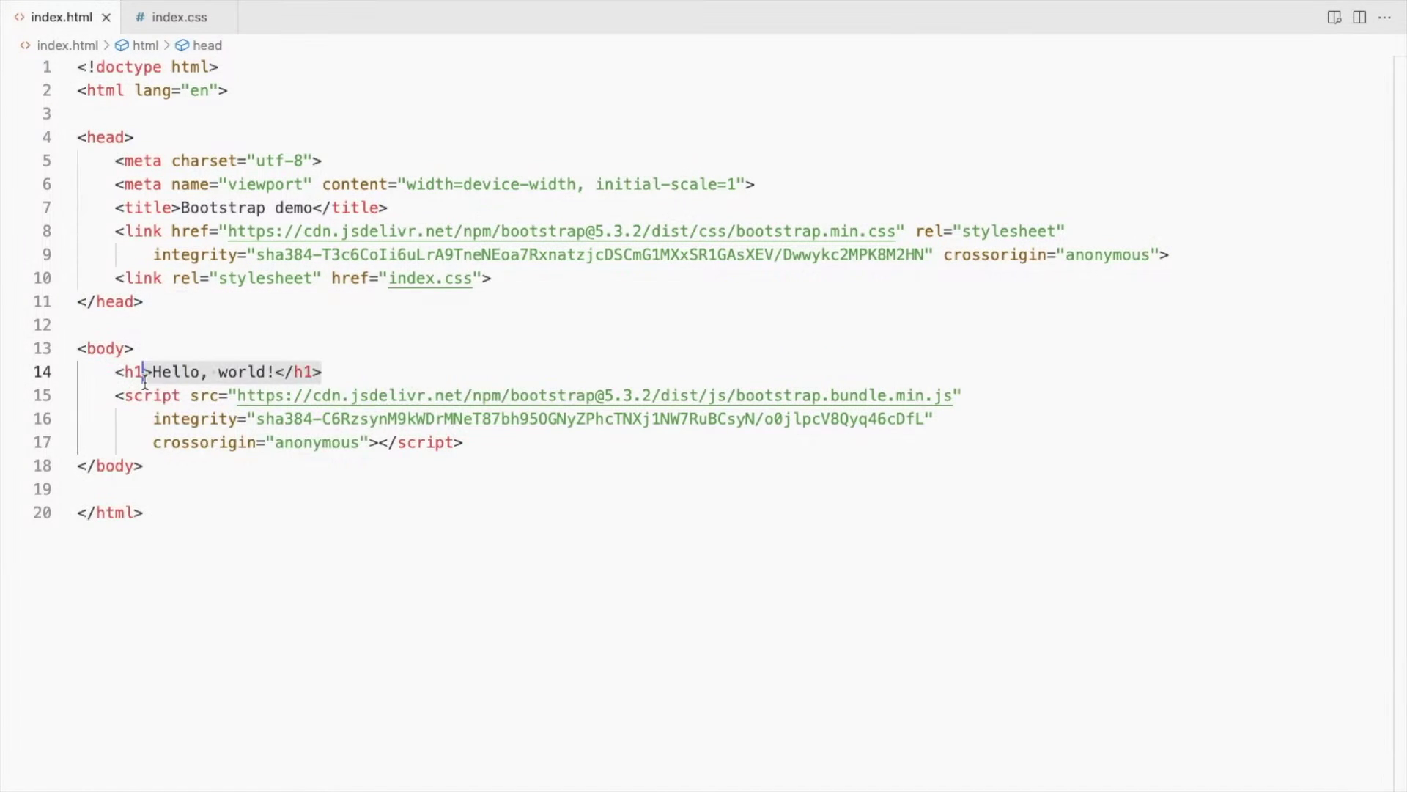
key("ctrl+v")
Point the slide images to 1.png, 2.png and 3.png and show a live preview.
double_click(326, 210)
key("ctrl+d")
key("ctrl+d")
key("BackSpace")
type("1.png")
double_click(325, 374)
type("2")
double_click(327, 539)
type("3")
right_click(329, 545)
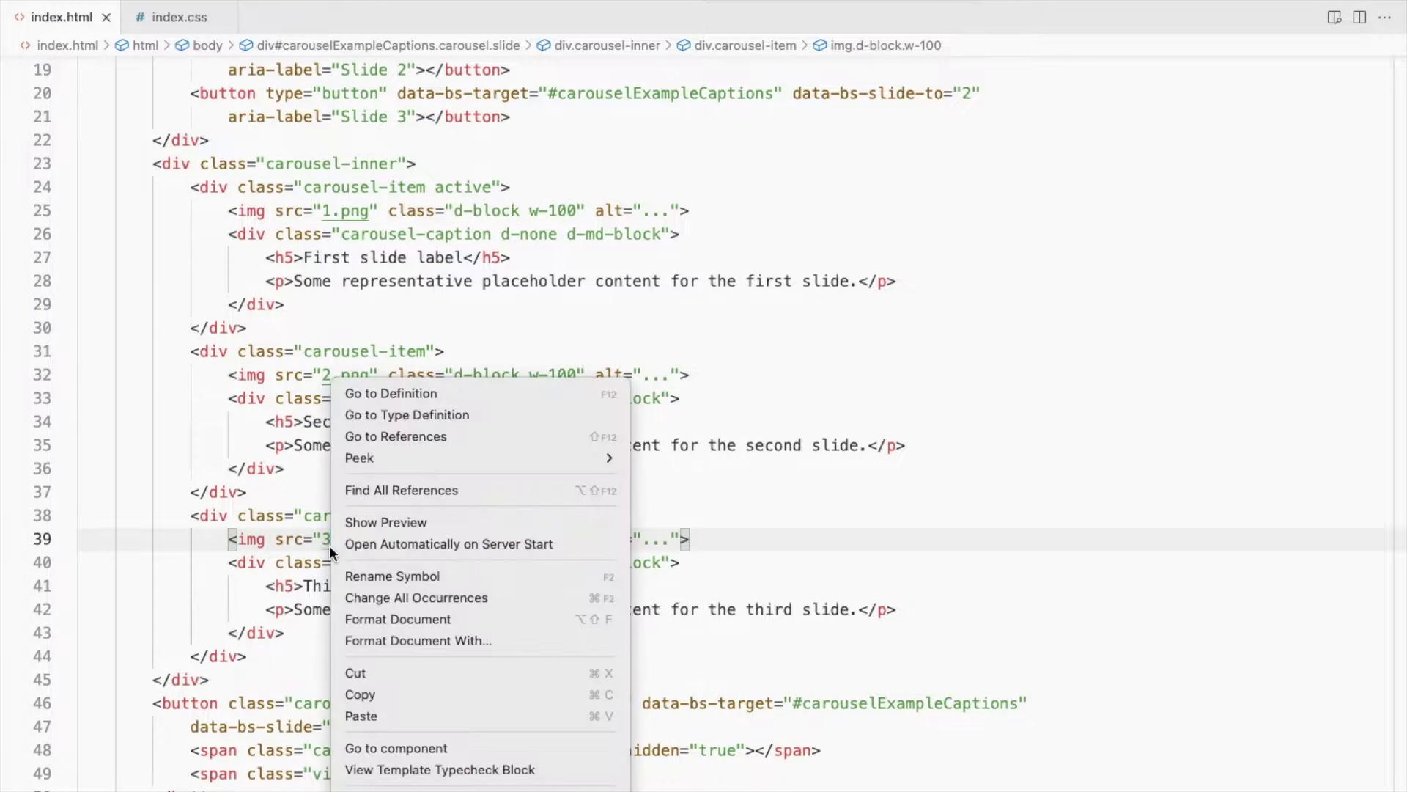
left_click(387, 519)
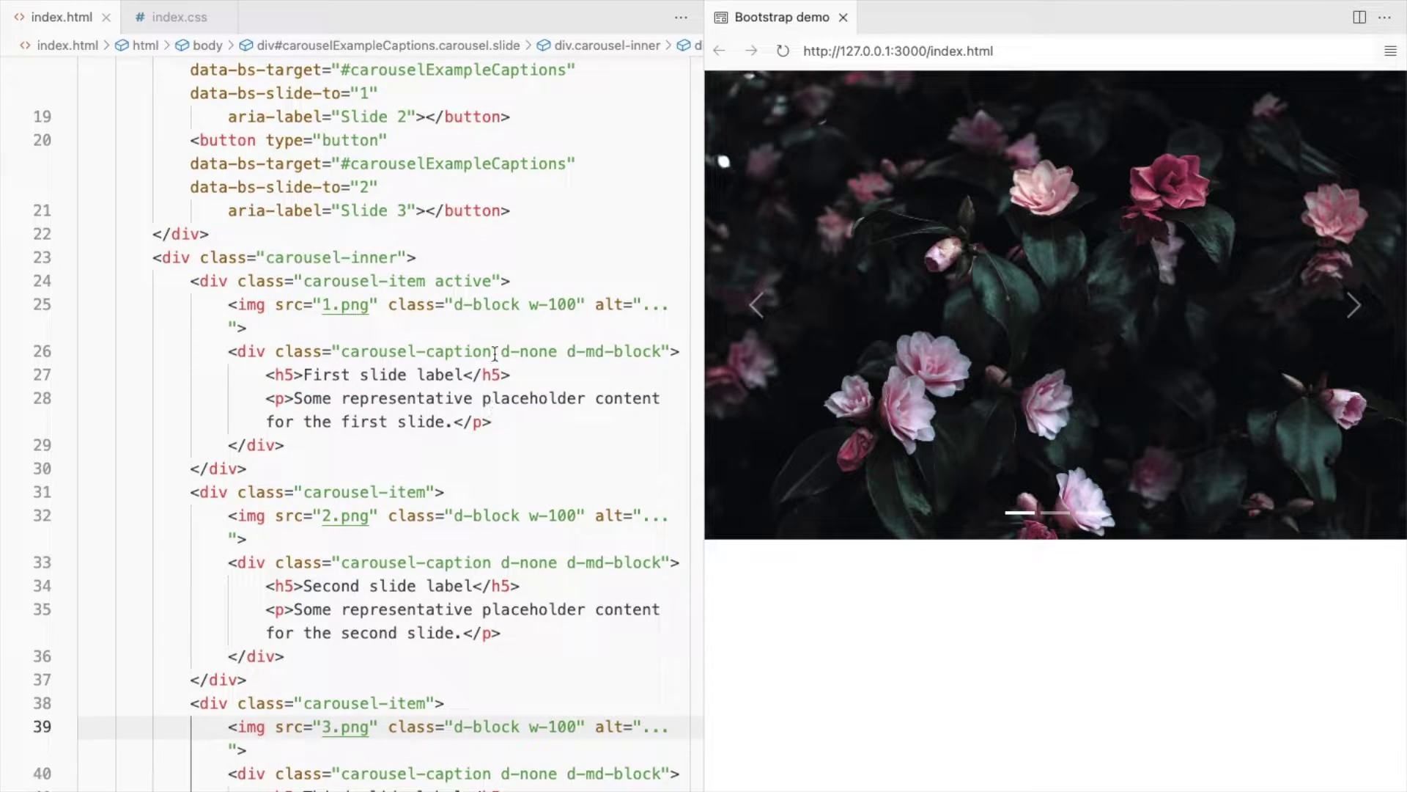
Delete 'd-none d-md-block' from every caption and show the preview at full width.
left_click_drag(499, 352, 660, 349)
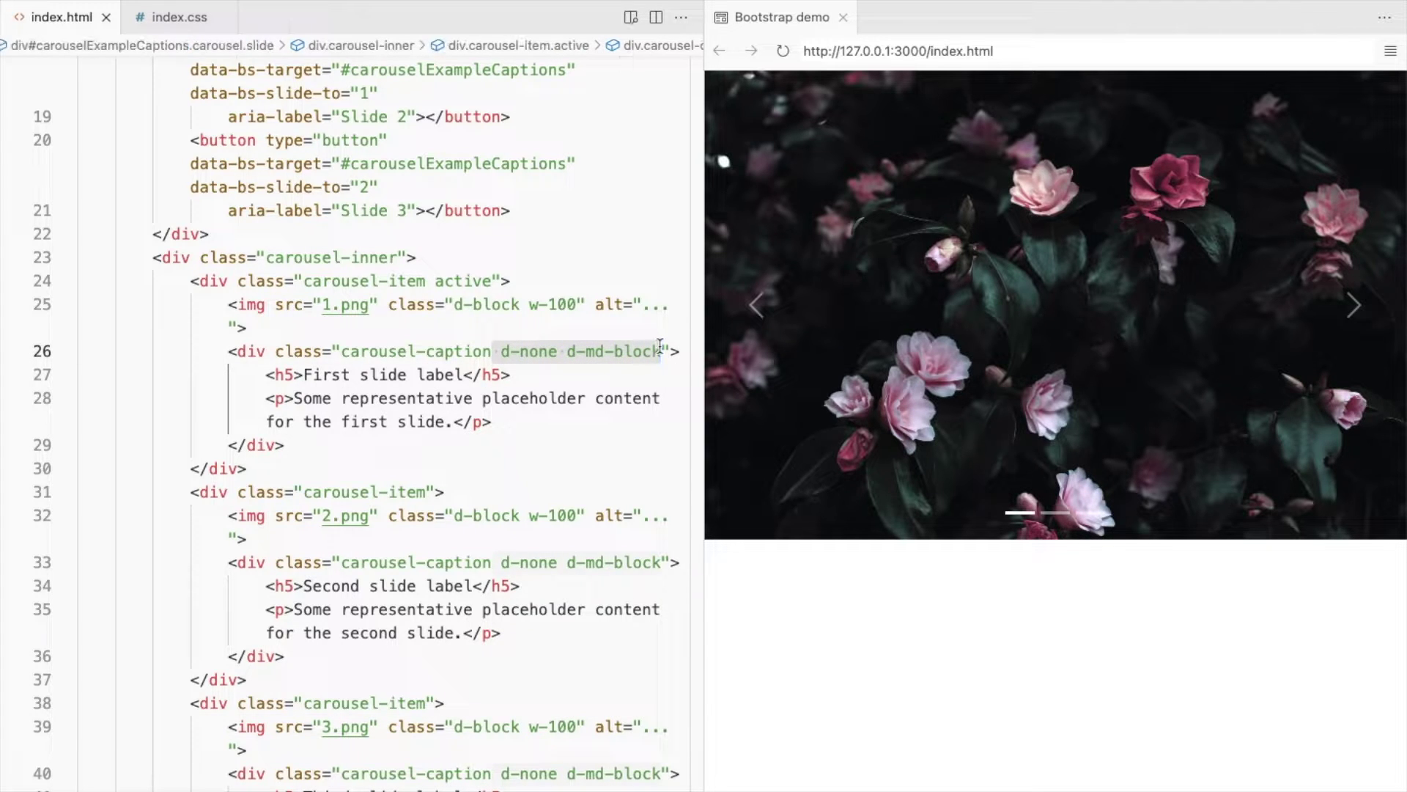
key("ctrl+d")
key("ctrl+d")
key("BackSpace")
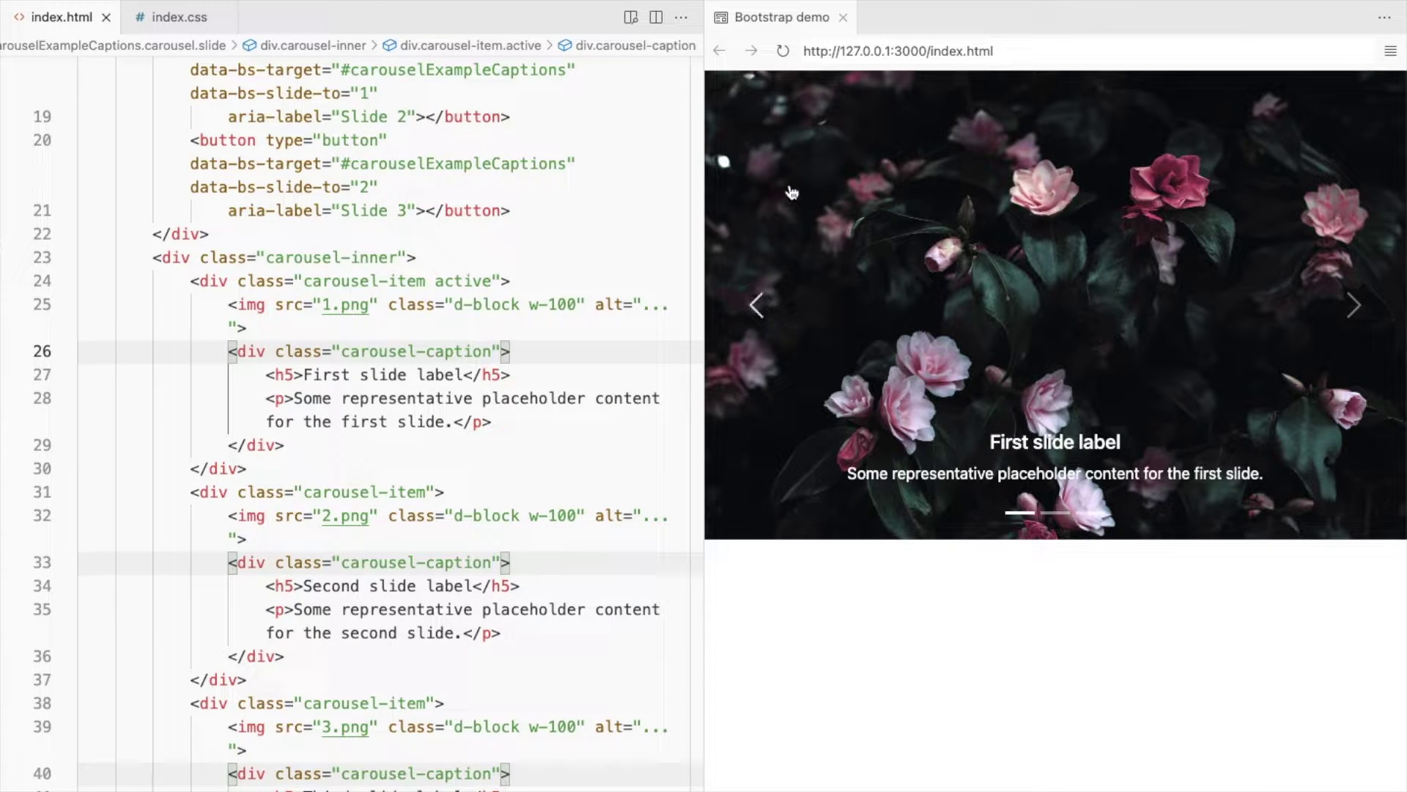
left_click_drag(770, 17, 640, 11)
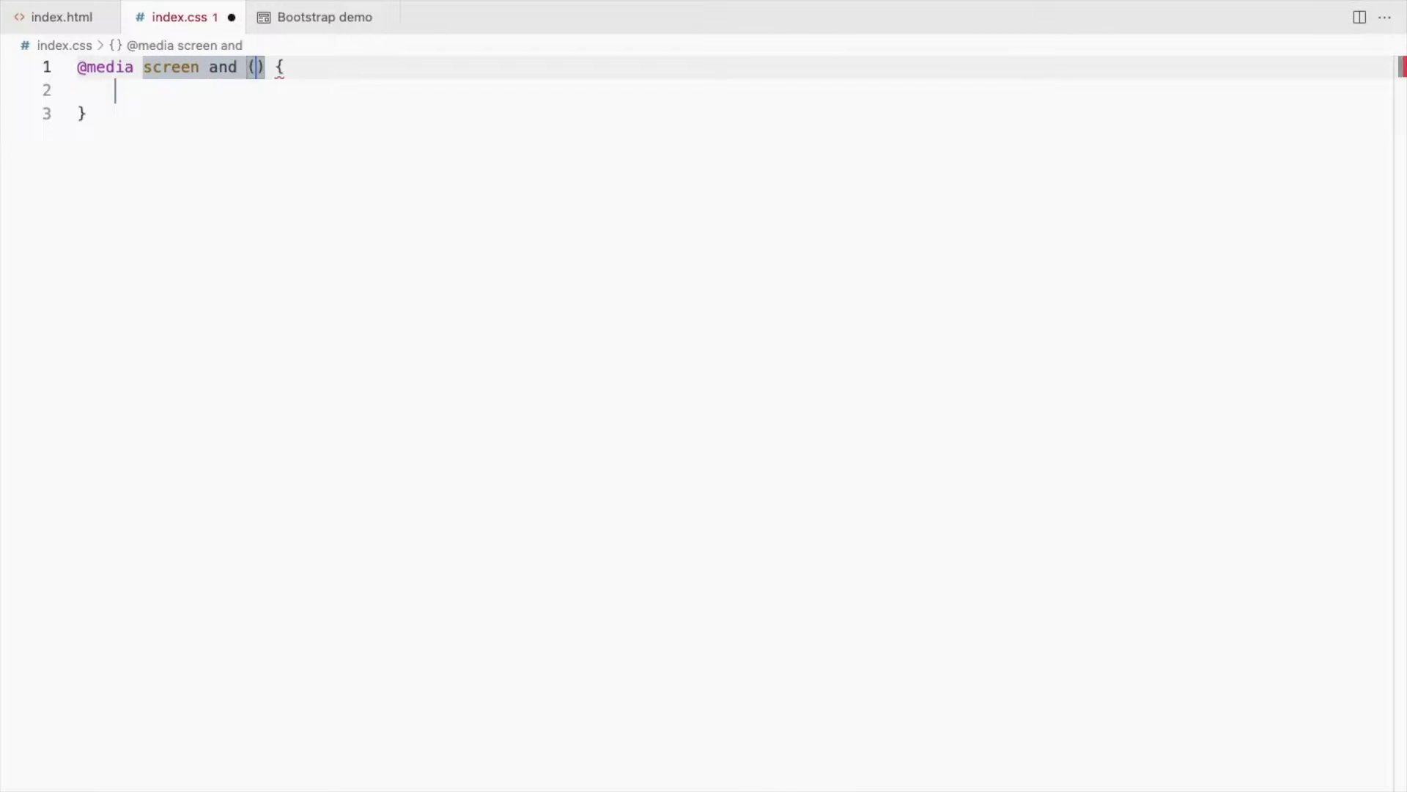
type("orientation:landscape")
Add a landscape media query capping .carousel img at max-height 100vh, and save.
key("Down")
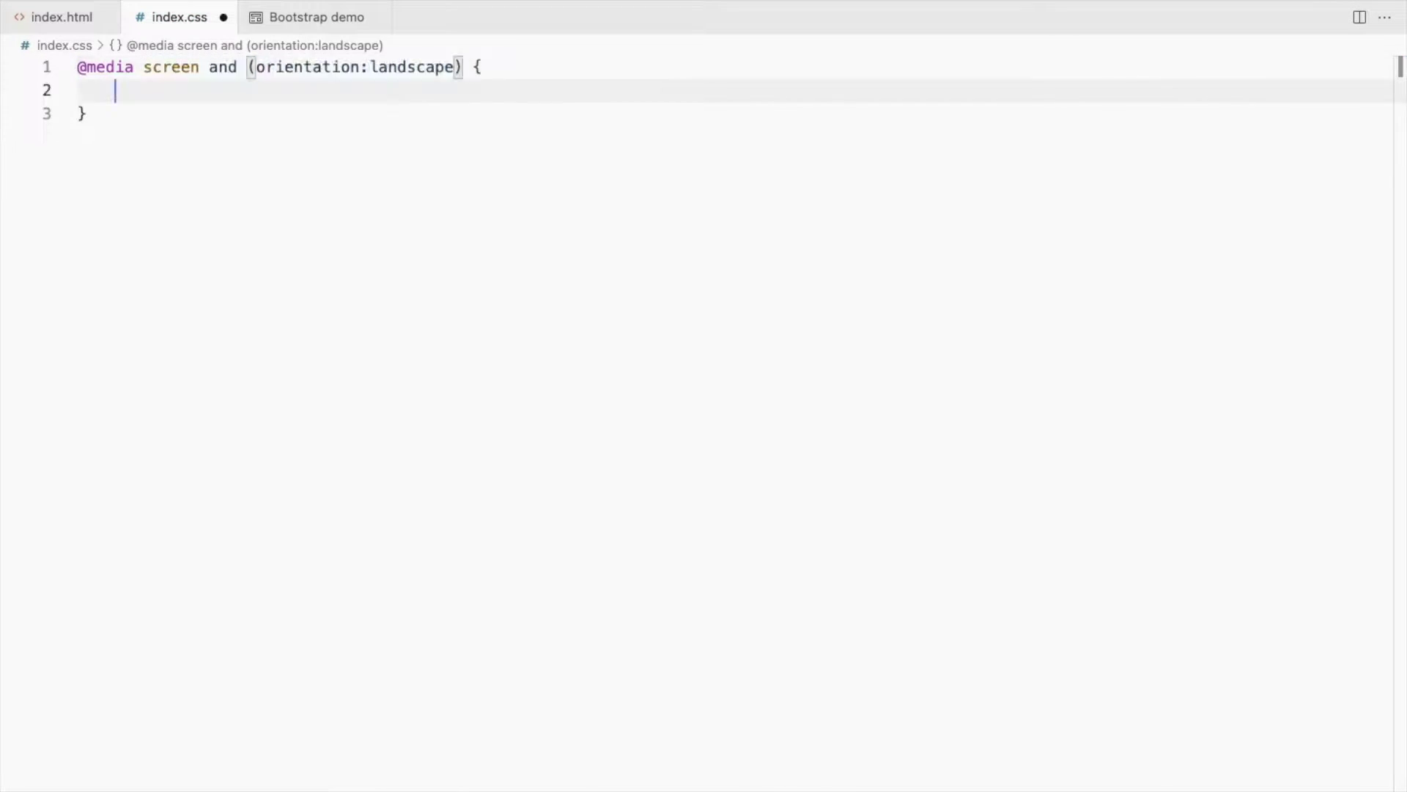
type(".c")
type("arousel .i")
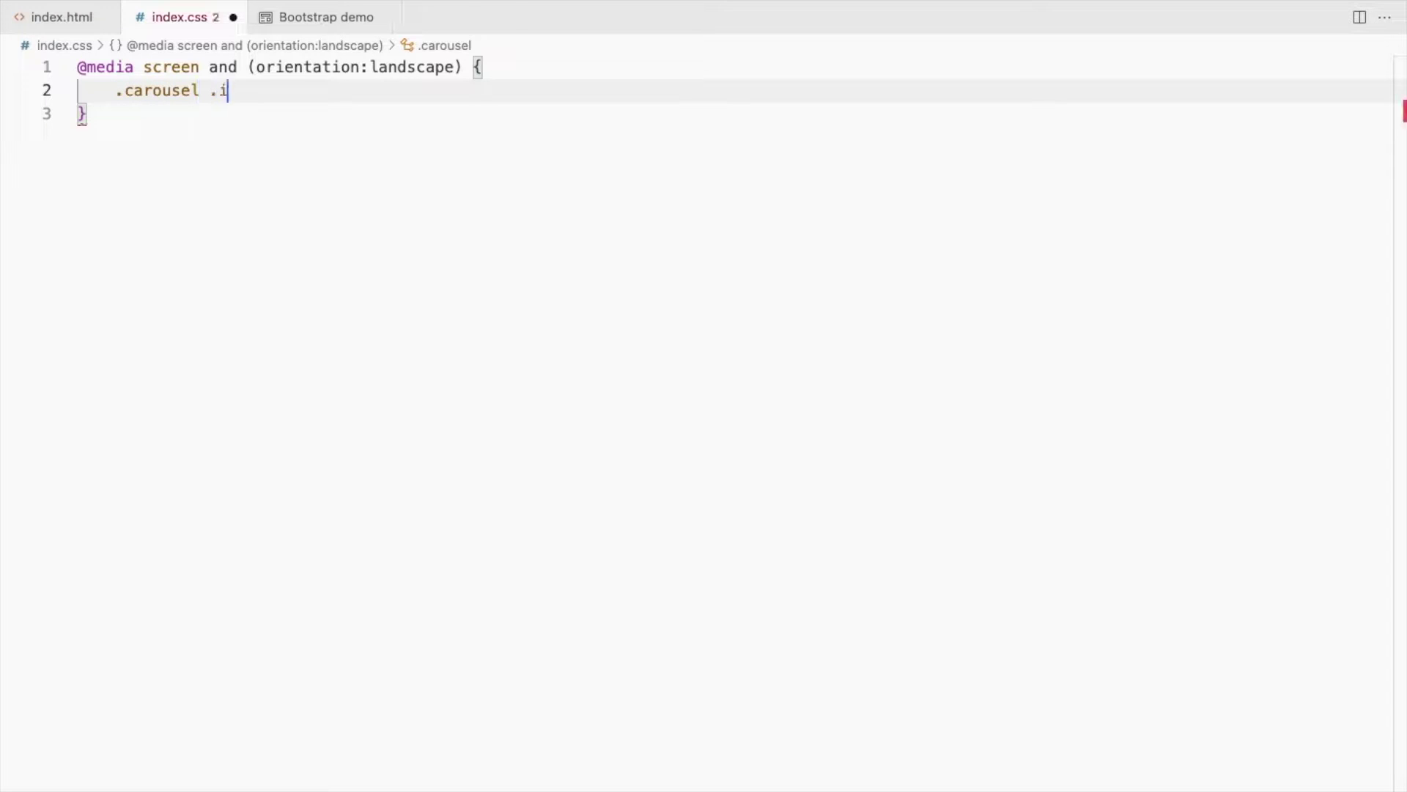
type("g{")
key("Return")
type("max")
key("Return")
type("100vh")
key("ctrl+s")
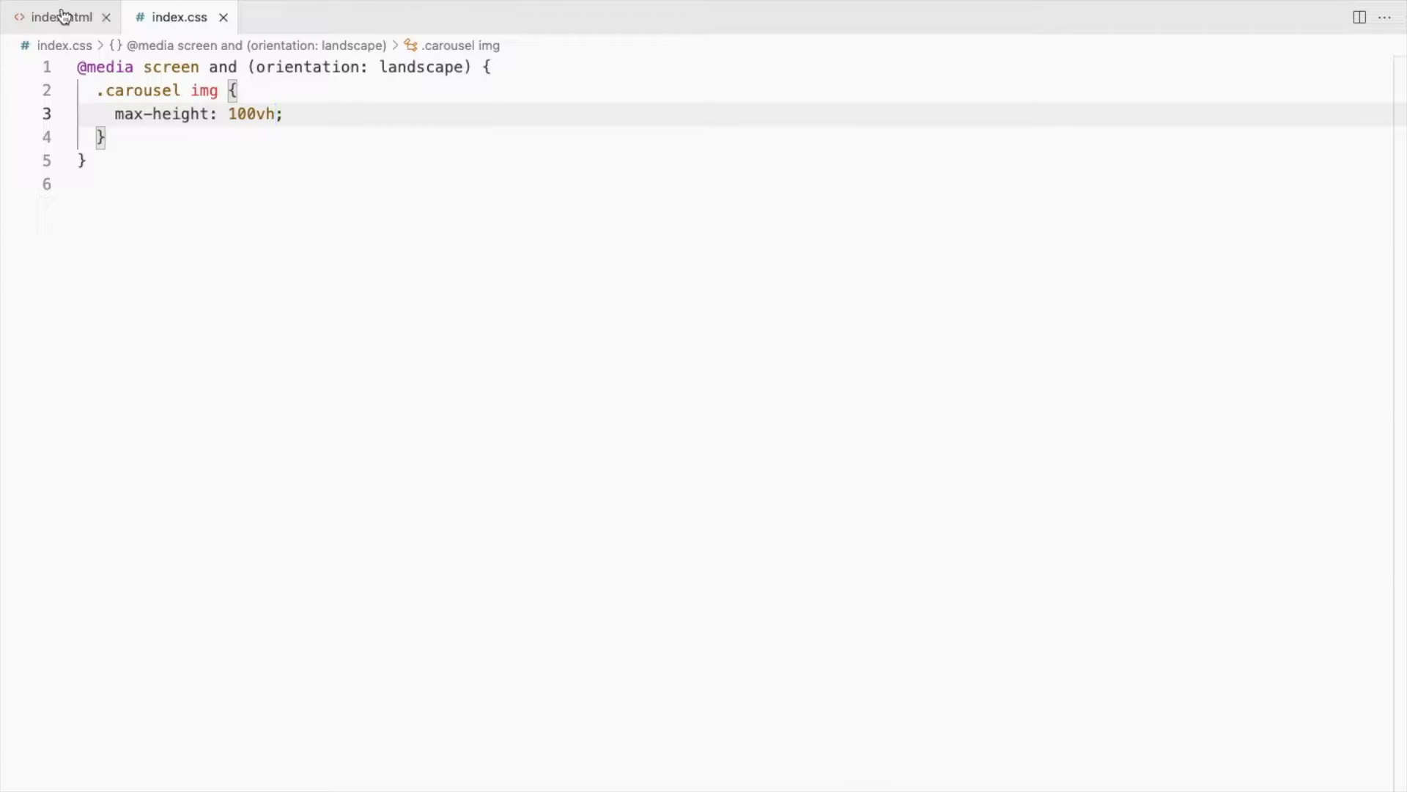
Reopen index.html with its live preview beside the code.
left_click(62, 15)
right_click(652, 385)
left_click(710, 526)
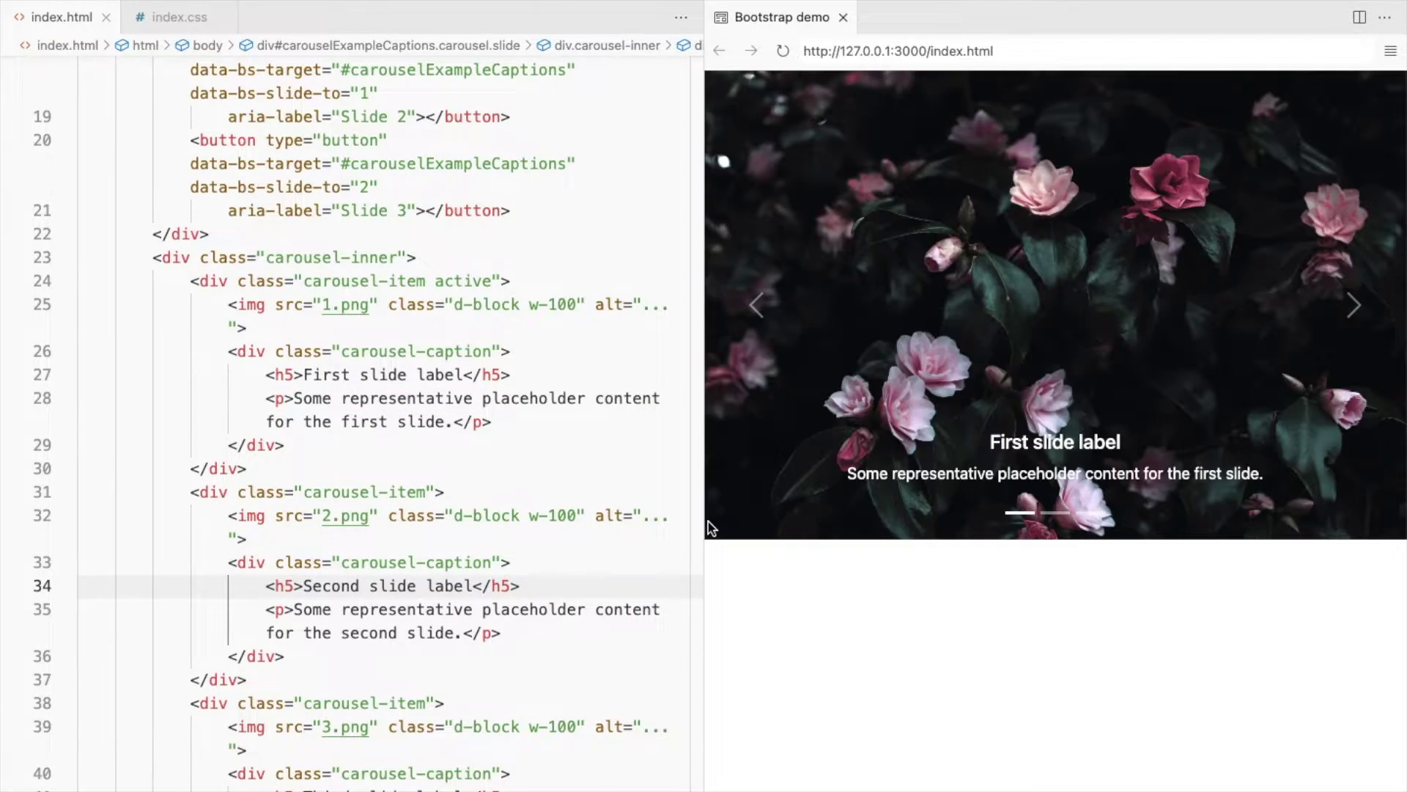
Append flex-column and full-height classes to the caption class lists and save.
left_click_drag(503, 351, 342, 351)
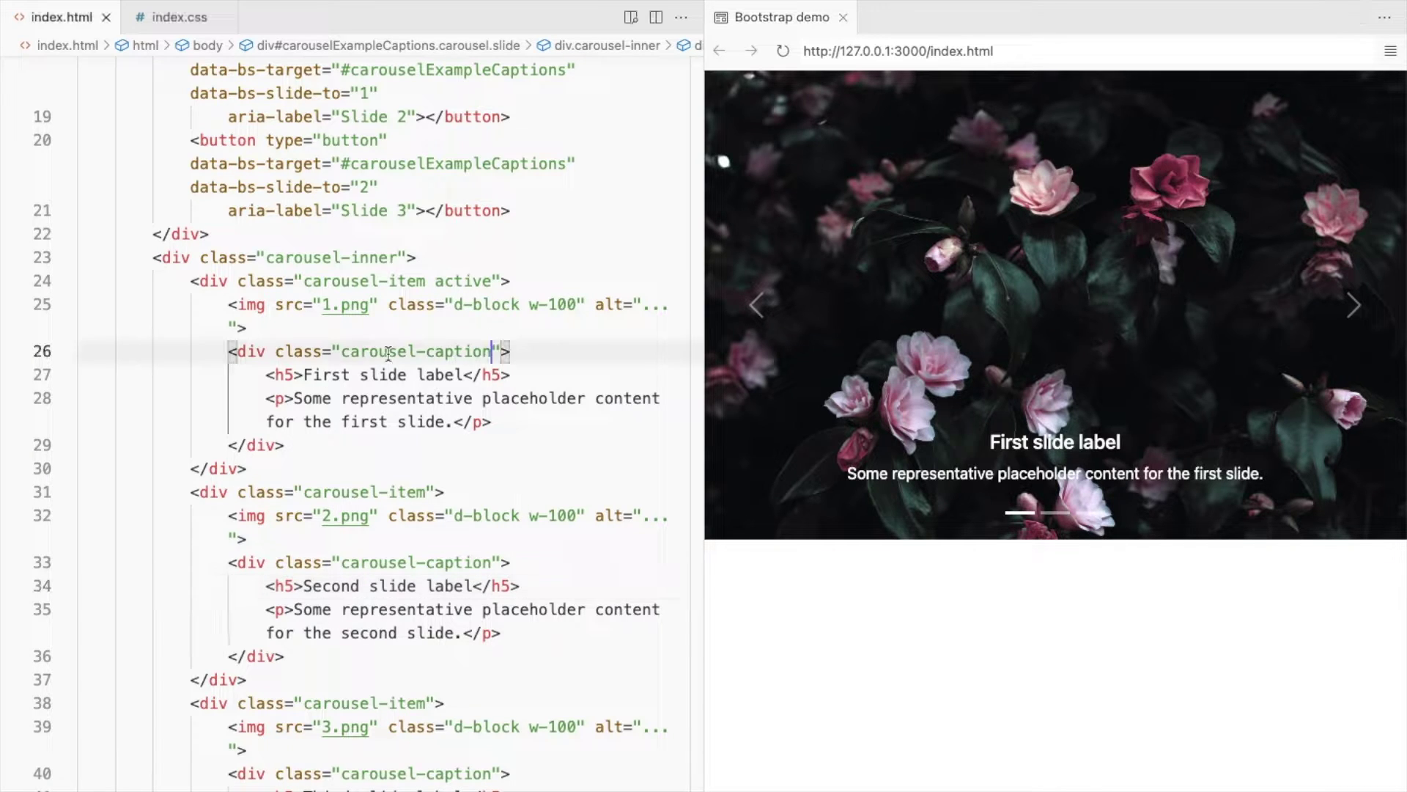
key("ctrl+d")
key("ctrl+d")
key("Right")
type("d-flex")
key("ctrl+s")
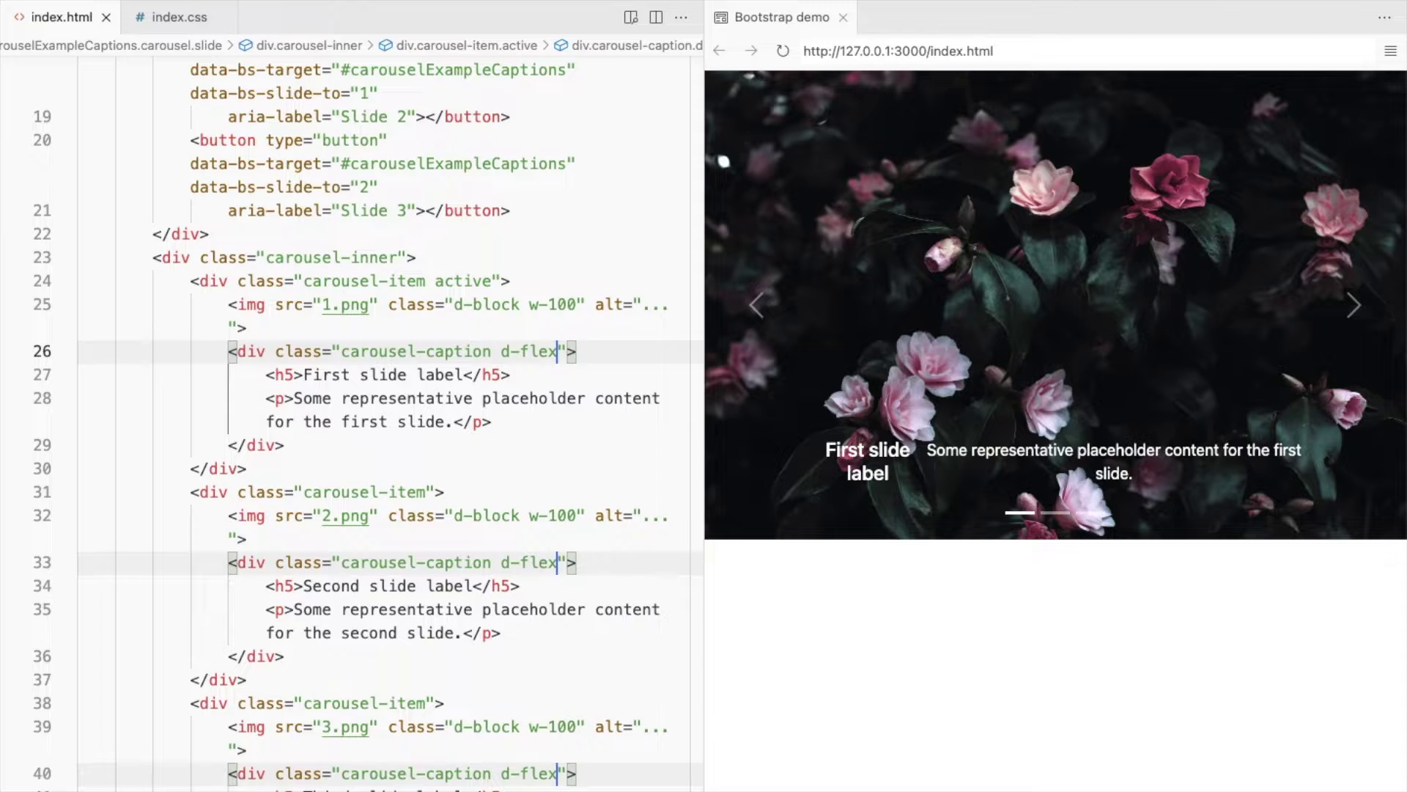
type("flex-col")
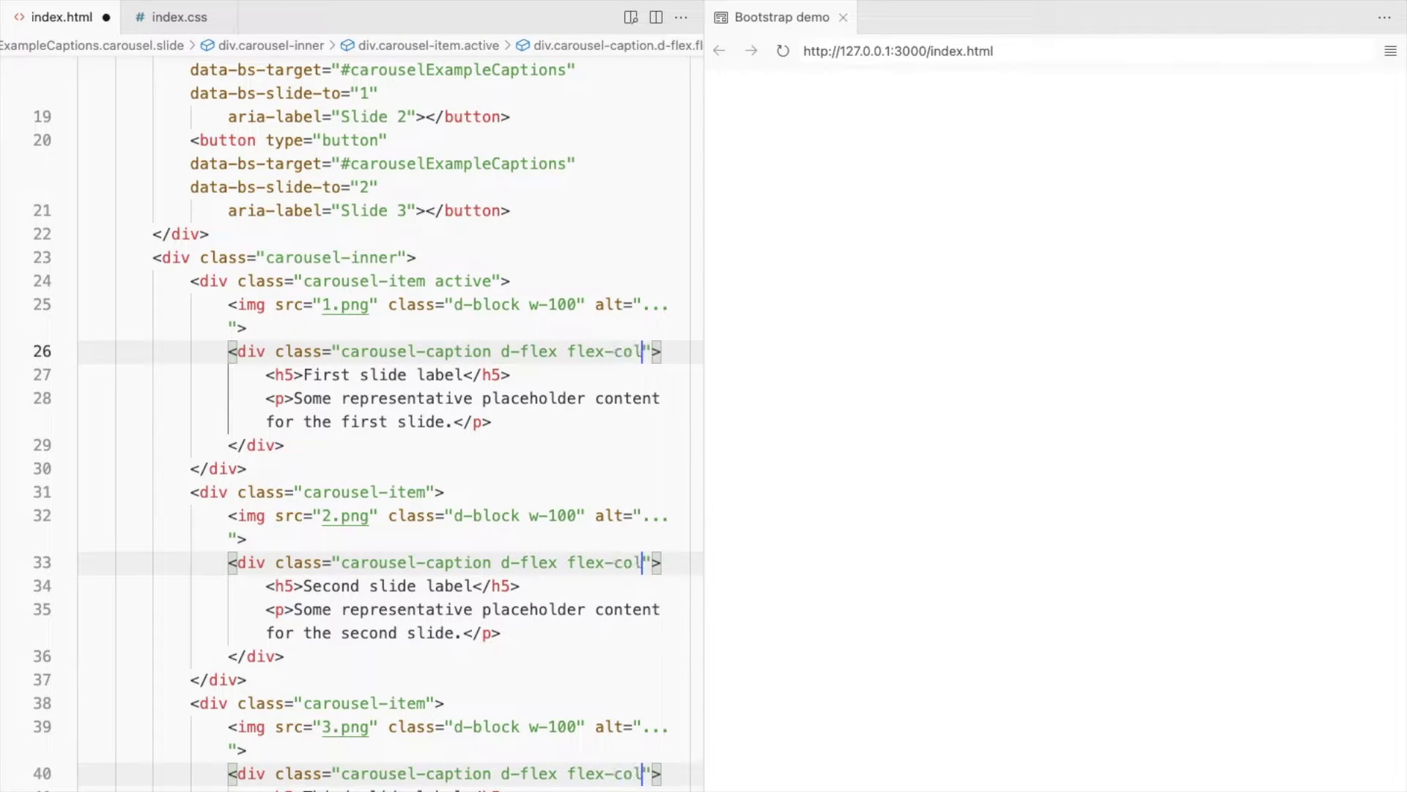
type("umn")
key("Escape")
key("ctrl+s")
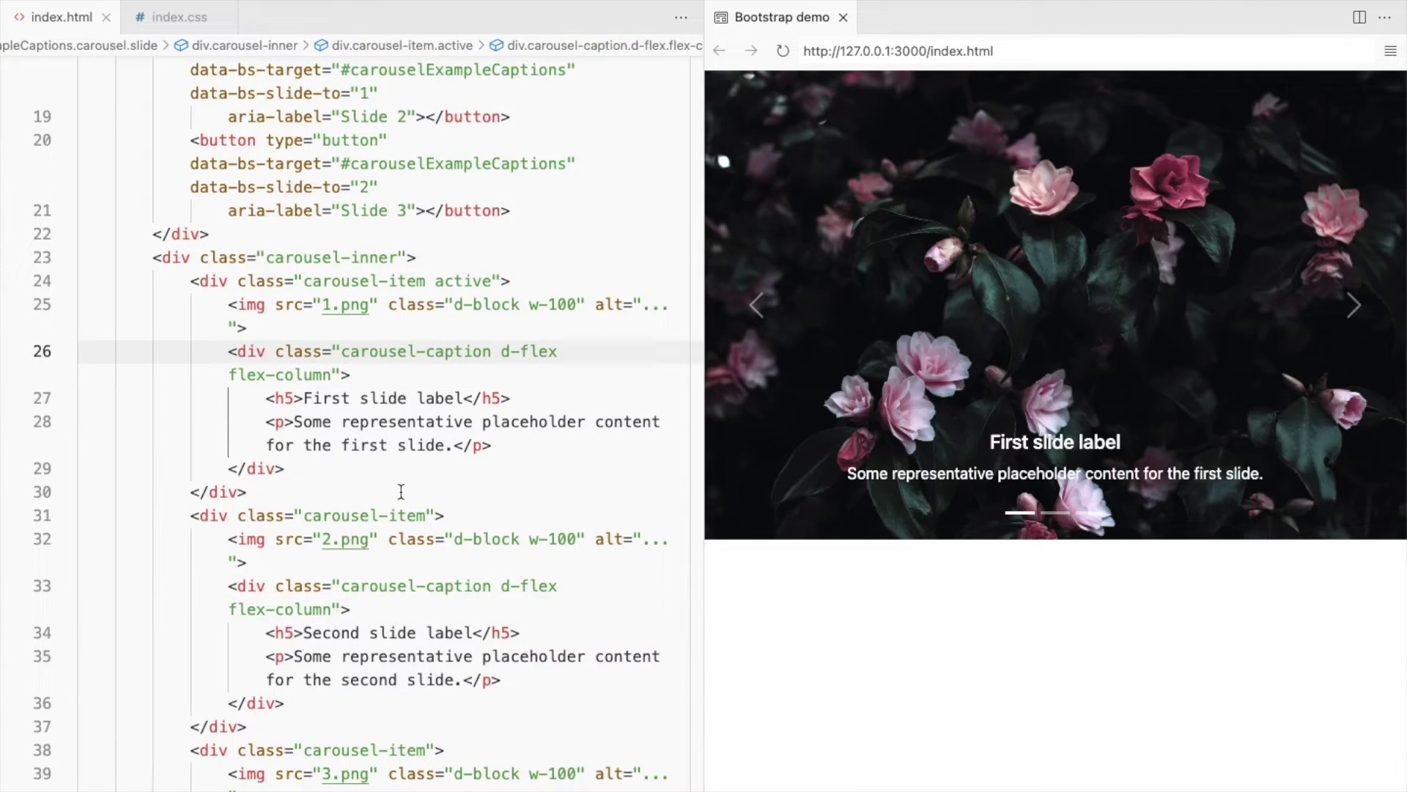
Add align-items-center, justify-content-center and bottom-0 after flex-column, saving to refresh the preview.
left_click(264, 375)
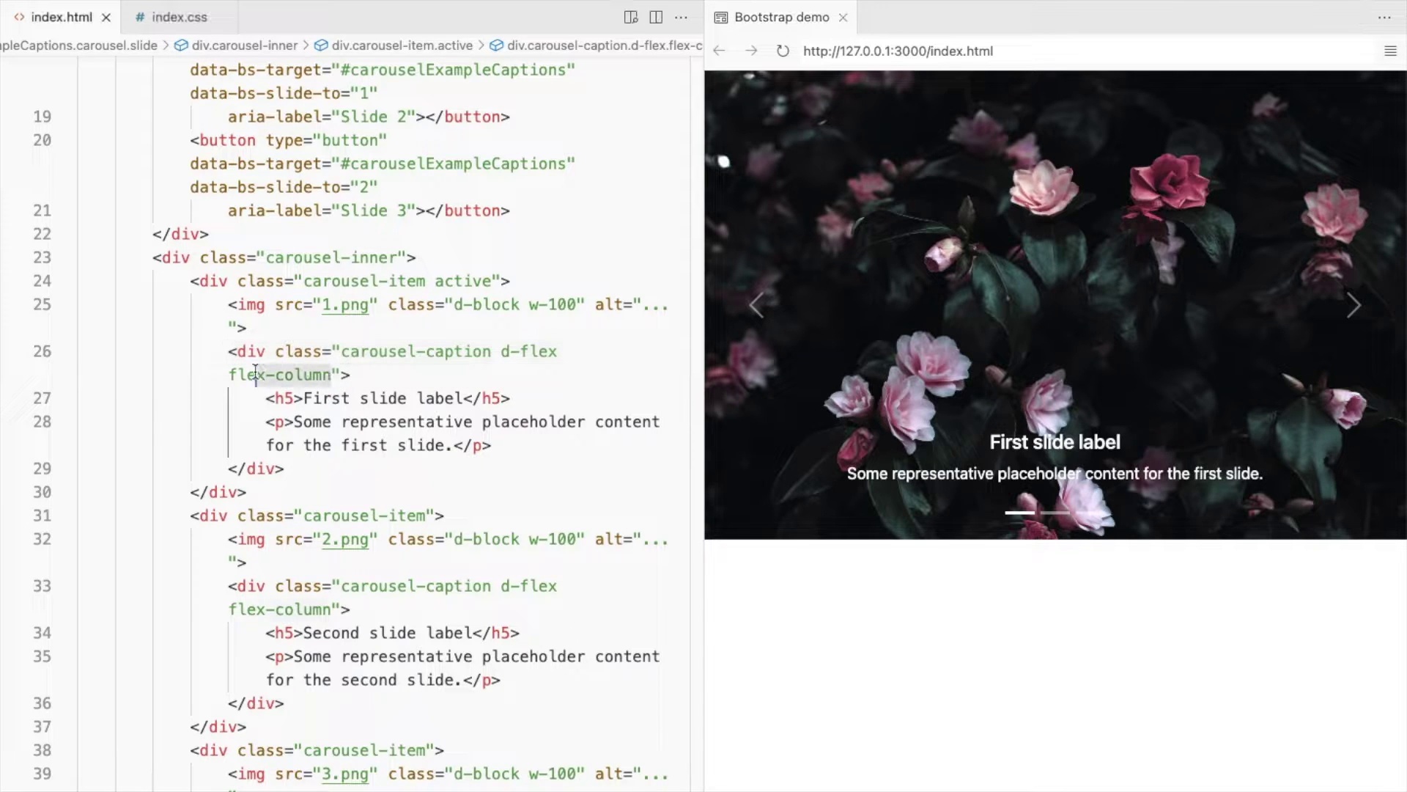
key("ctrl+d")
key("Right")
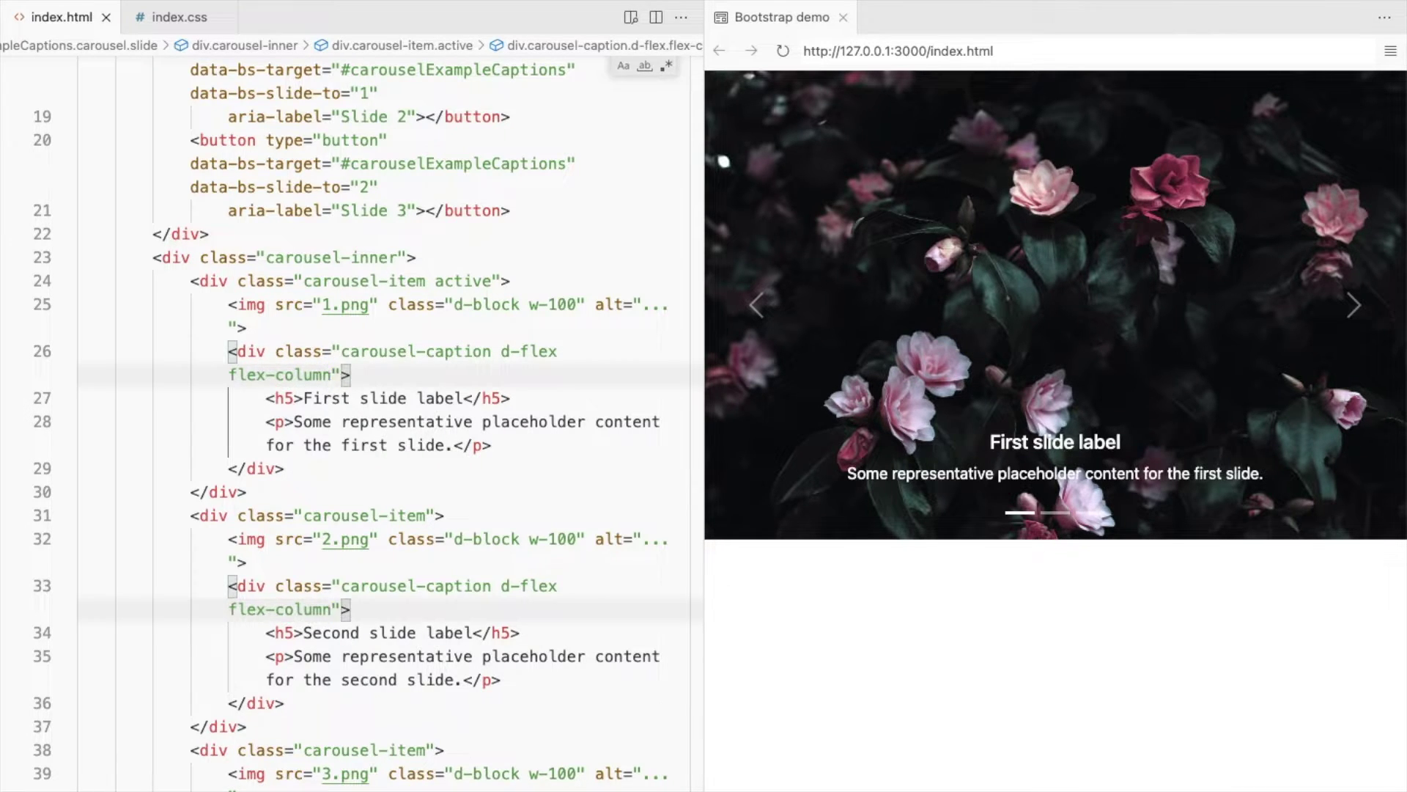
type("h-100")
key("ctrl+s")
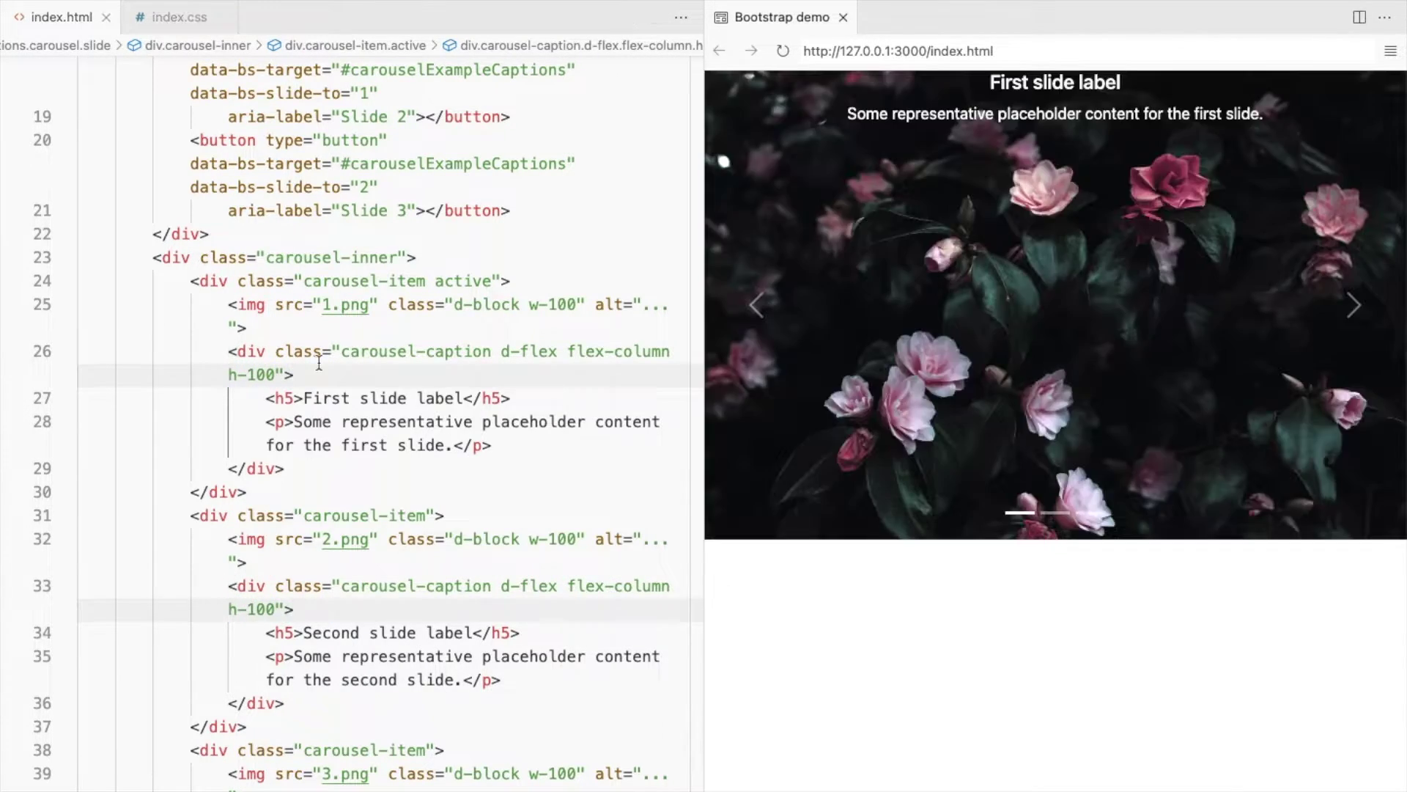
type("ali")
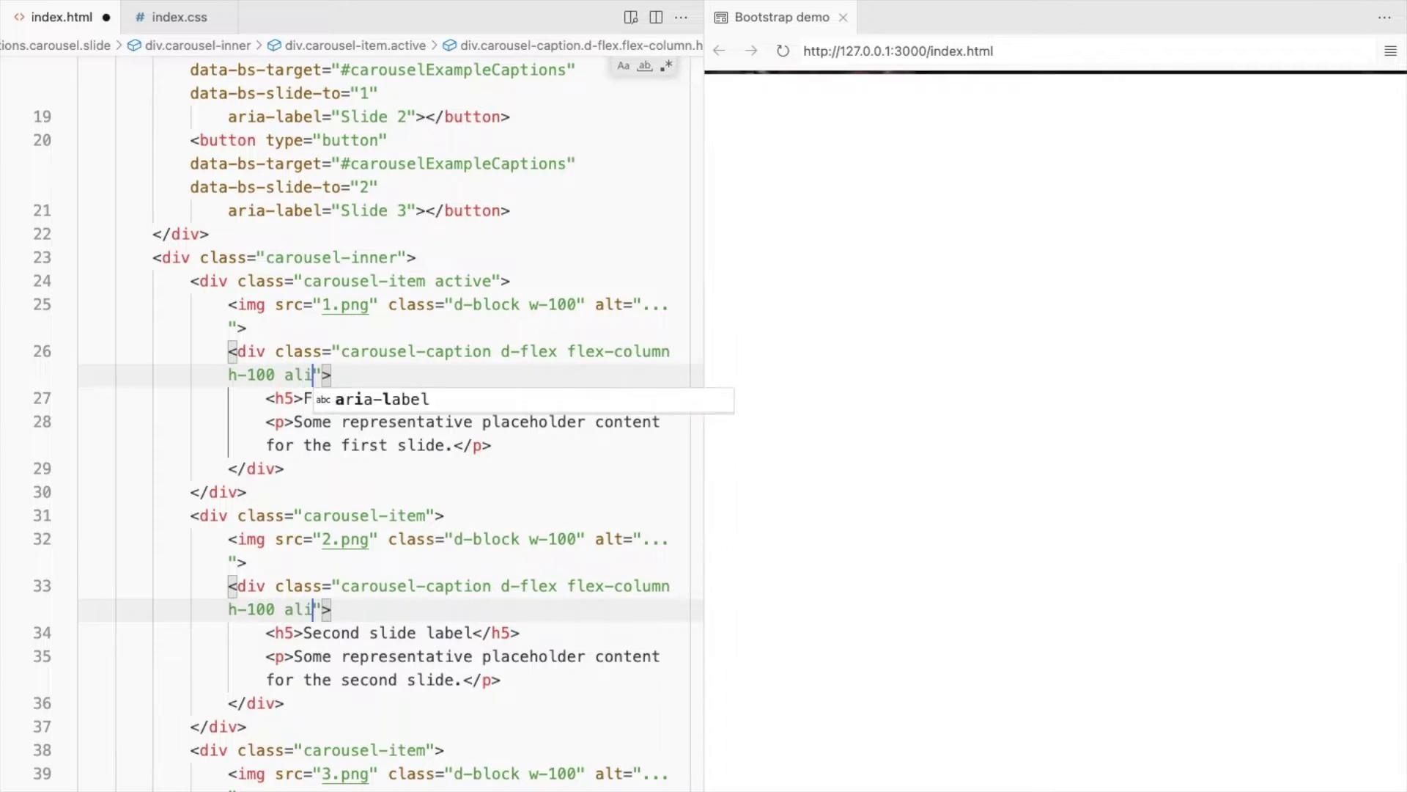
type("gn-items-center justify-content-center")
key("ctrl+s")
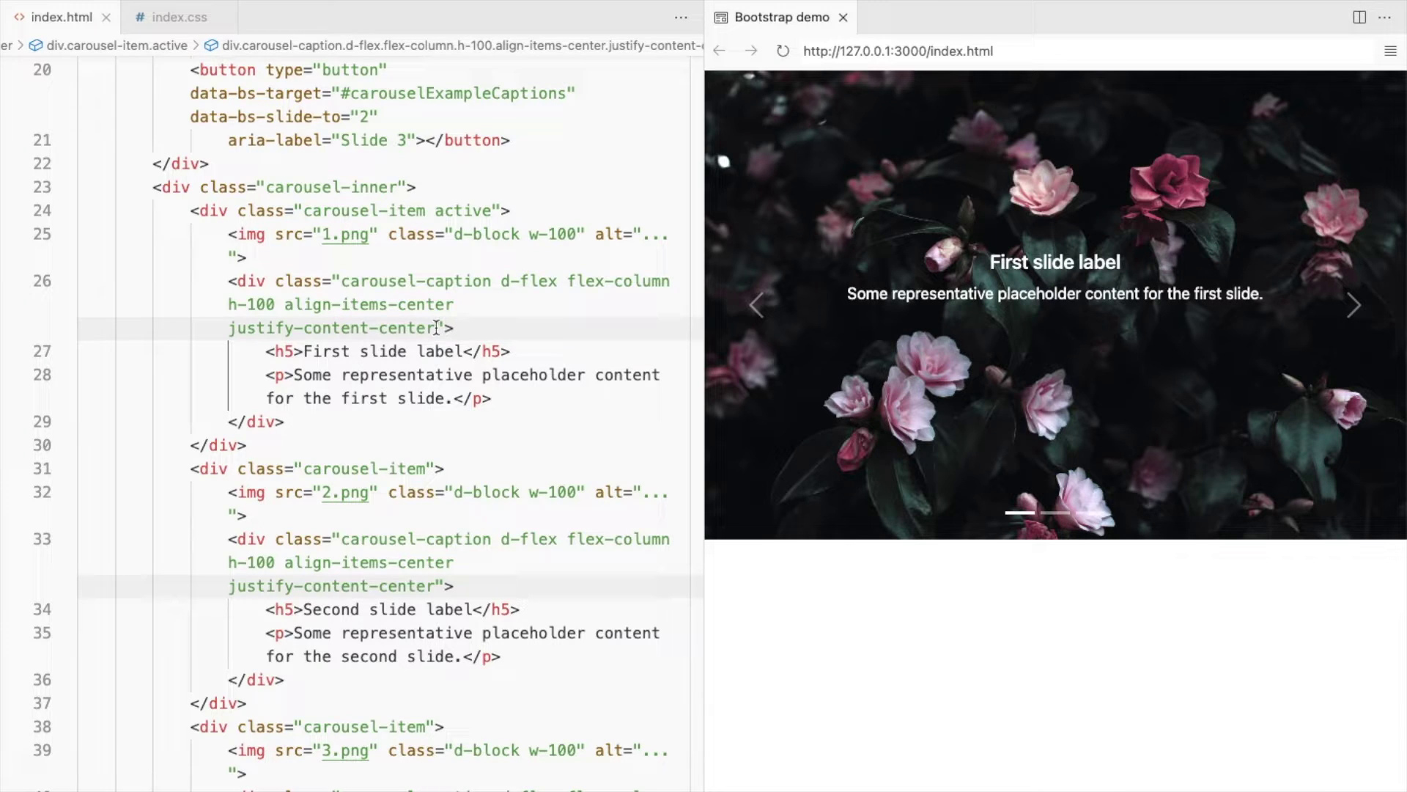
type("bottom-0")
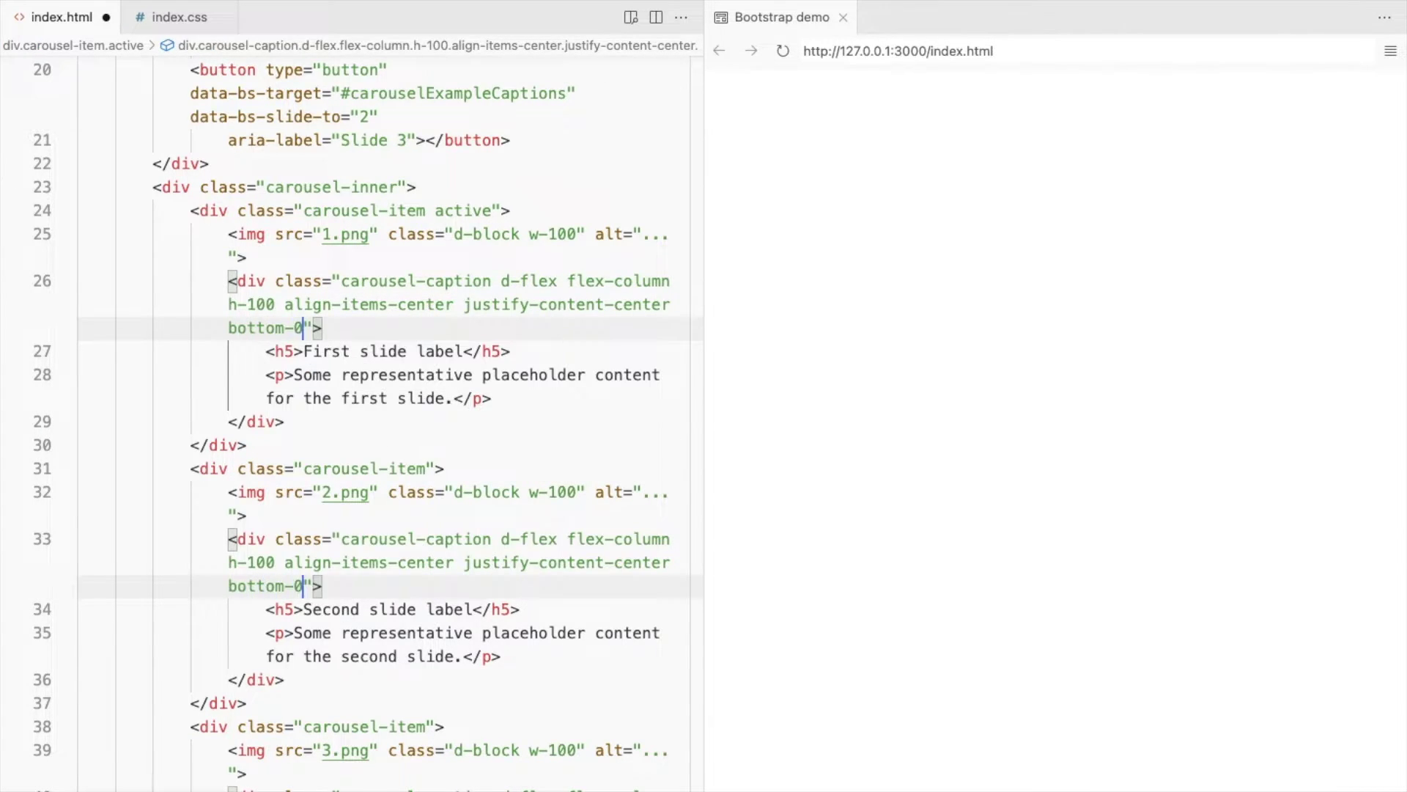
key("ctrl+s")
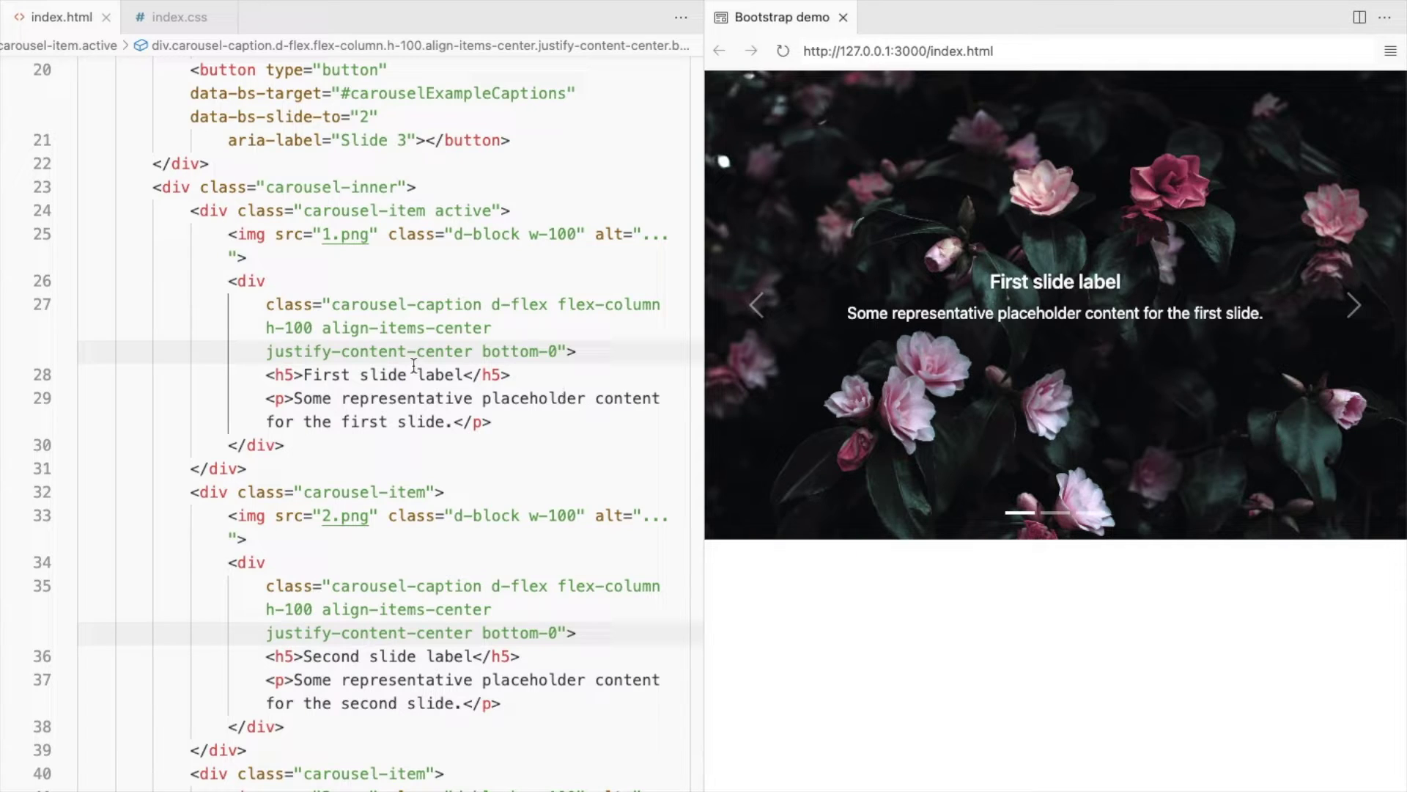
Rename the caption h5 headings to h2, save, and check the slides in the preview.
left_click(297, 376)
key("ctrl+d")
key("ctrl+d")
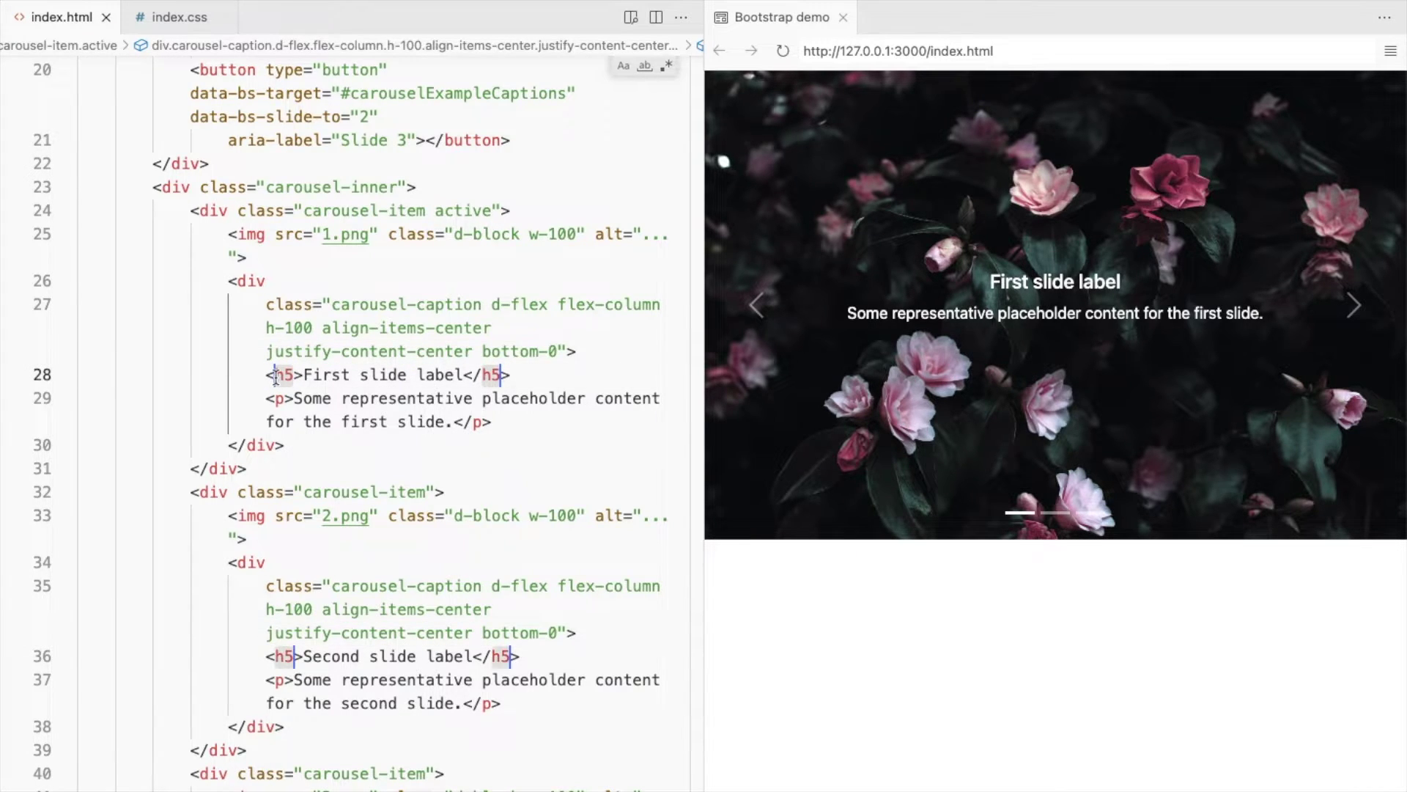
key("ctrl+d")
type("h2")
left_click(323, 465)
key("ctrl+s")
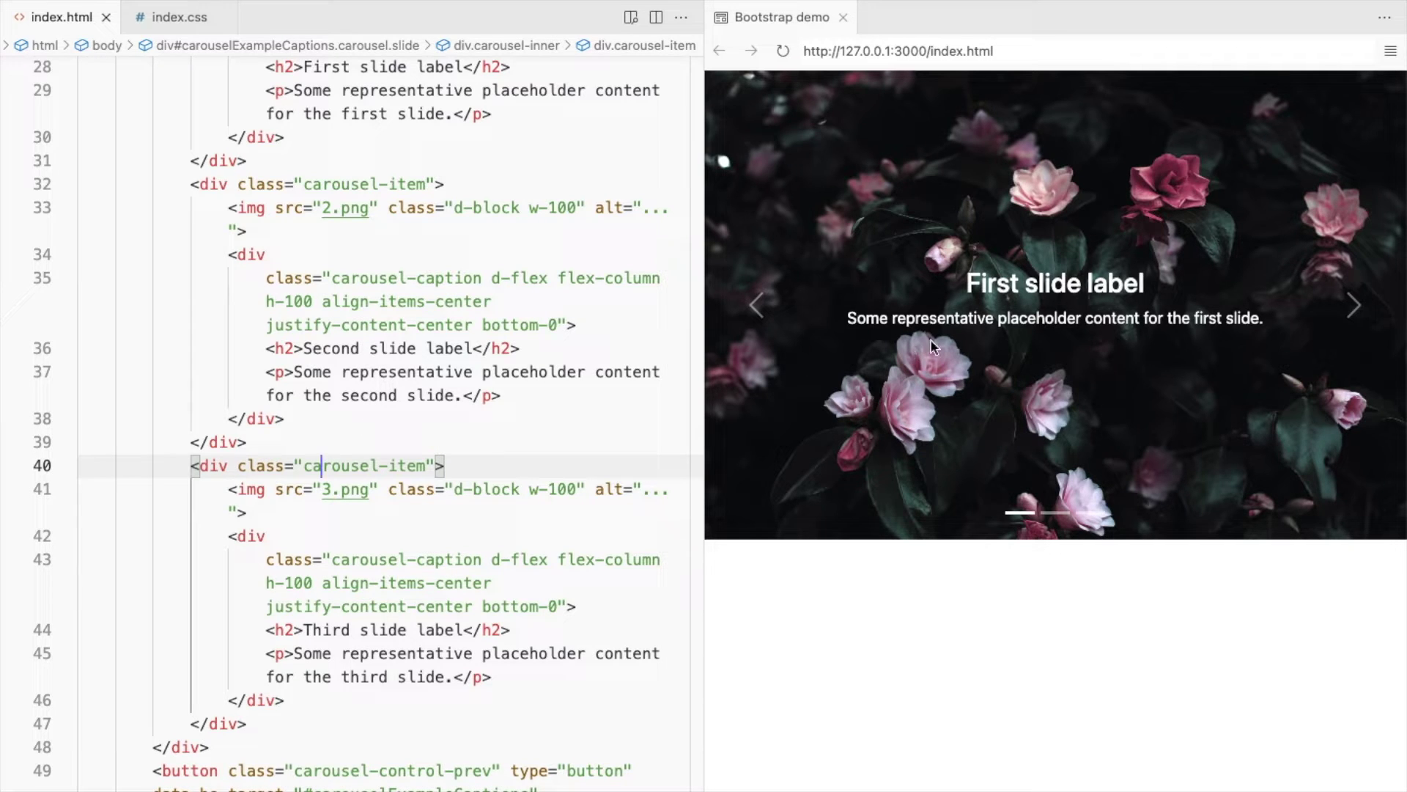
left_click(1360, 295)
left_click(1359, 294)
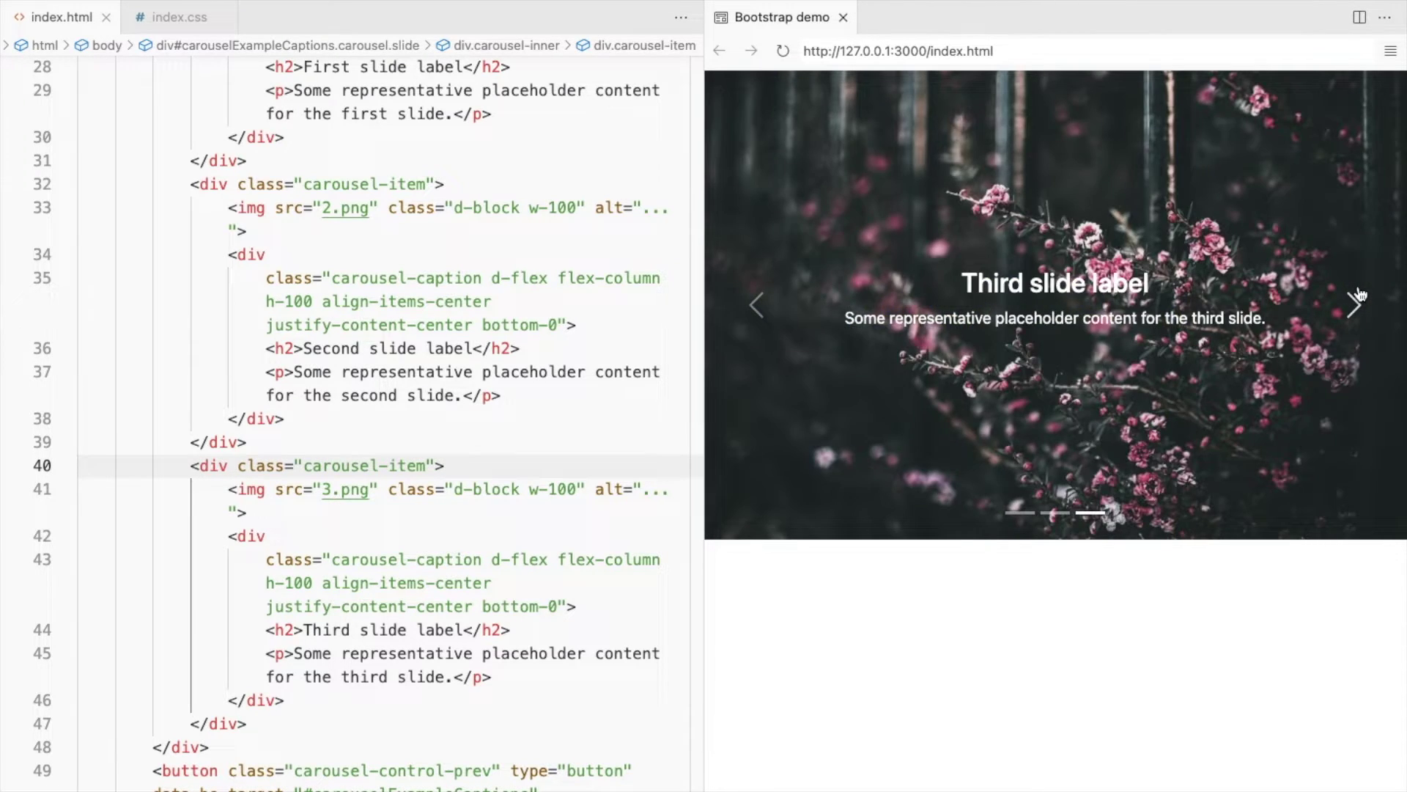
Add a class attribute with bg-dark to each h2 heading.
double_click(285, 348)
key("ctrl+d")
key("ctrl+d")
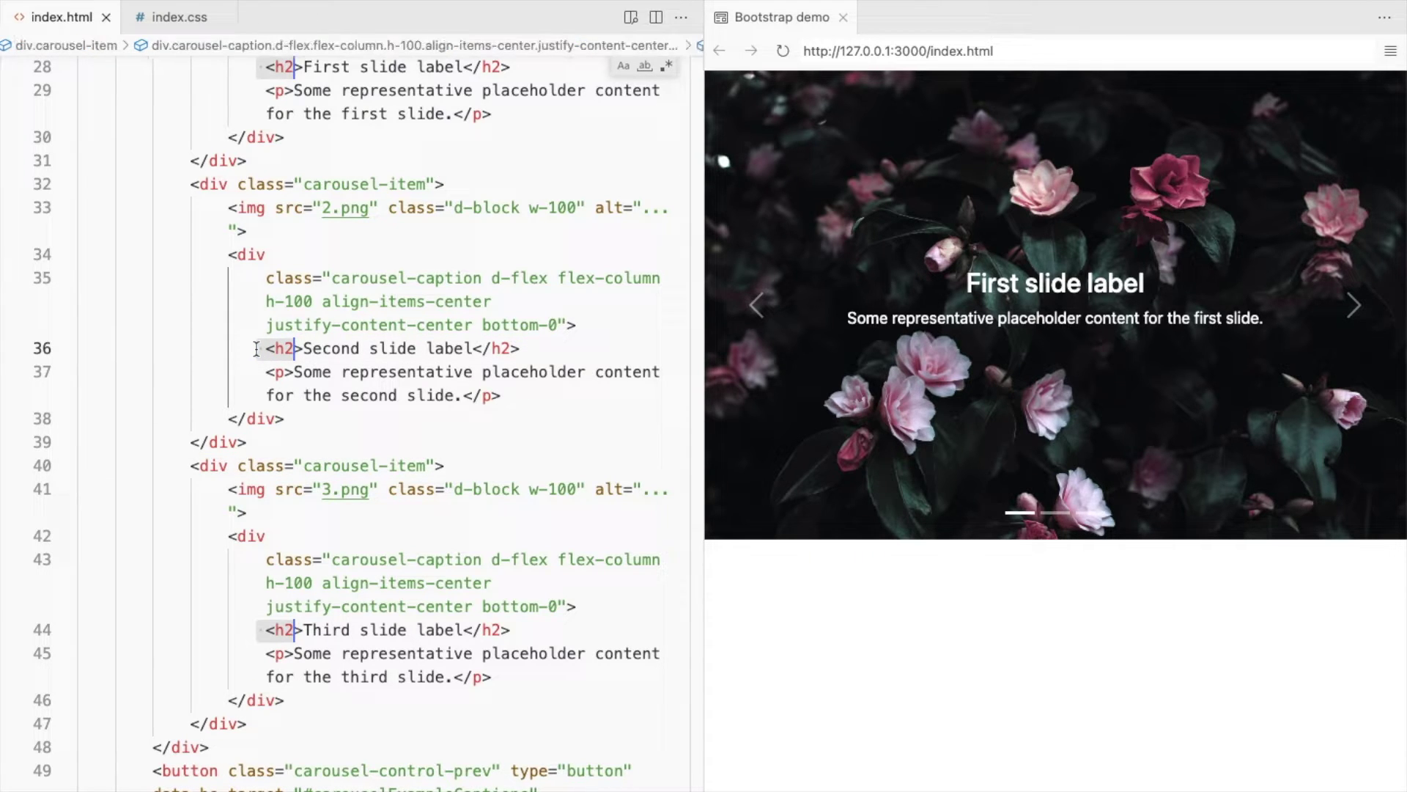
type("class")
key("Return")
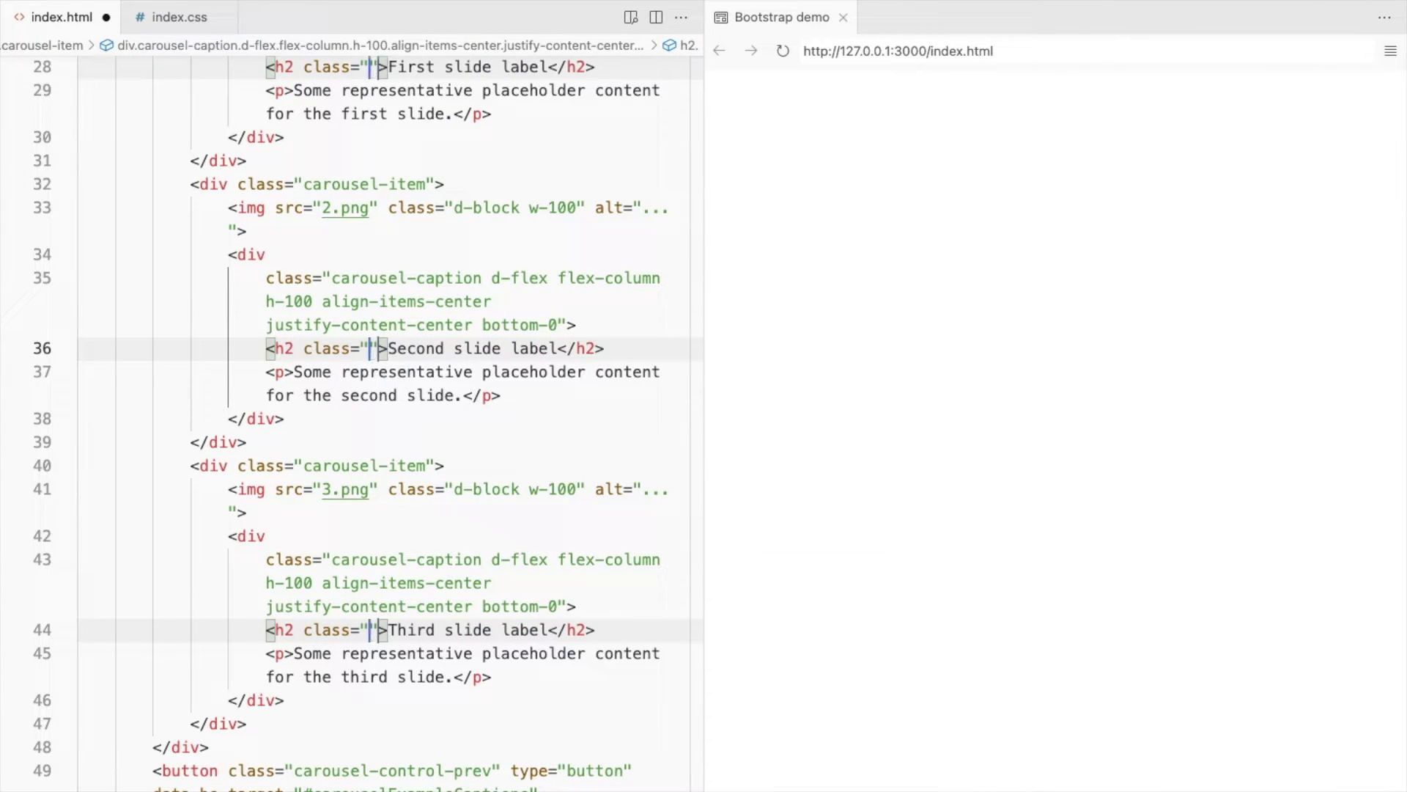
type("bg-dark")
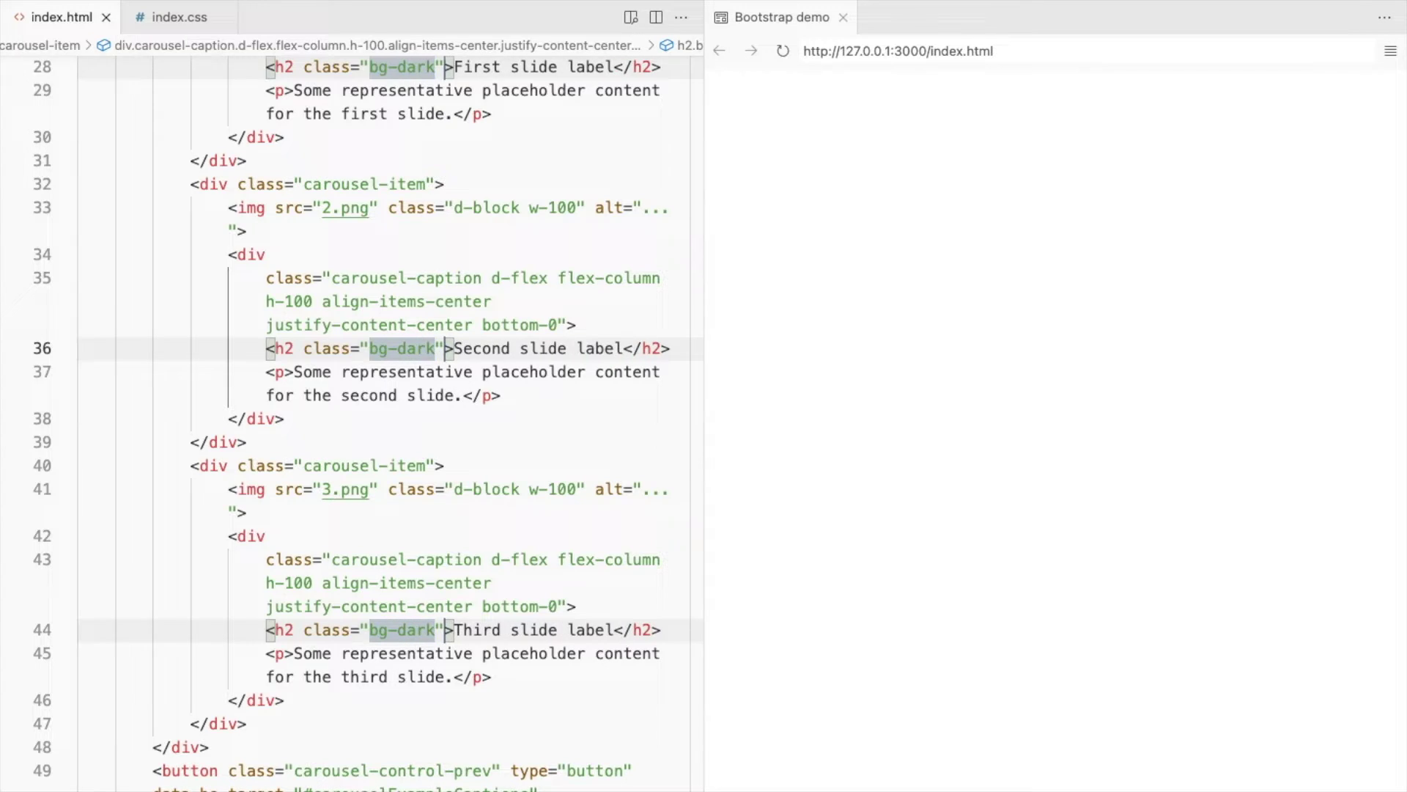
left_click(488, 302)
Extend the h2 classes with bg-opacity-50 and p-2.
left_click(387, 349)
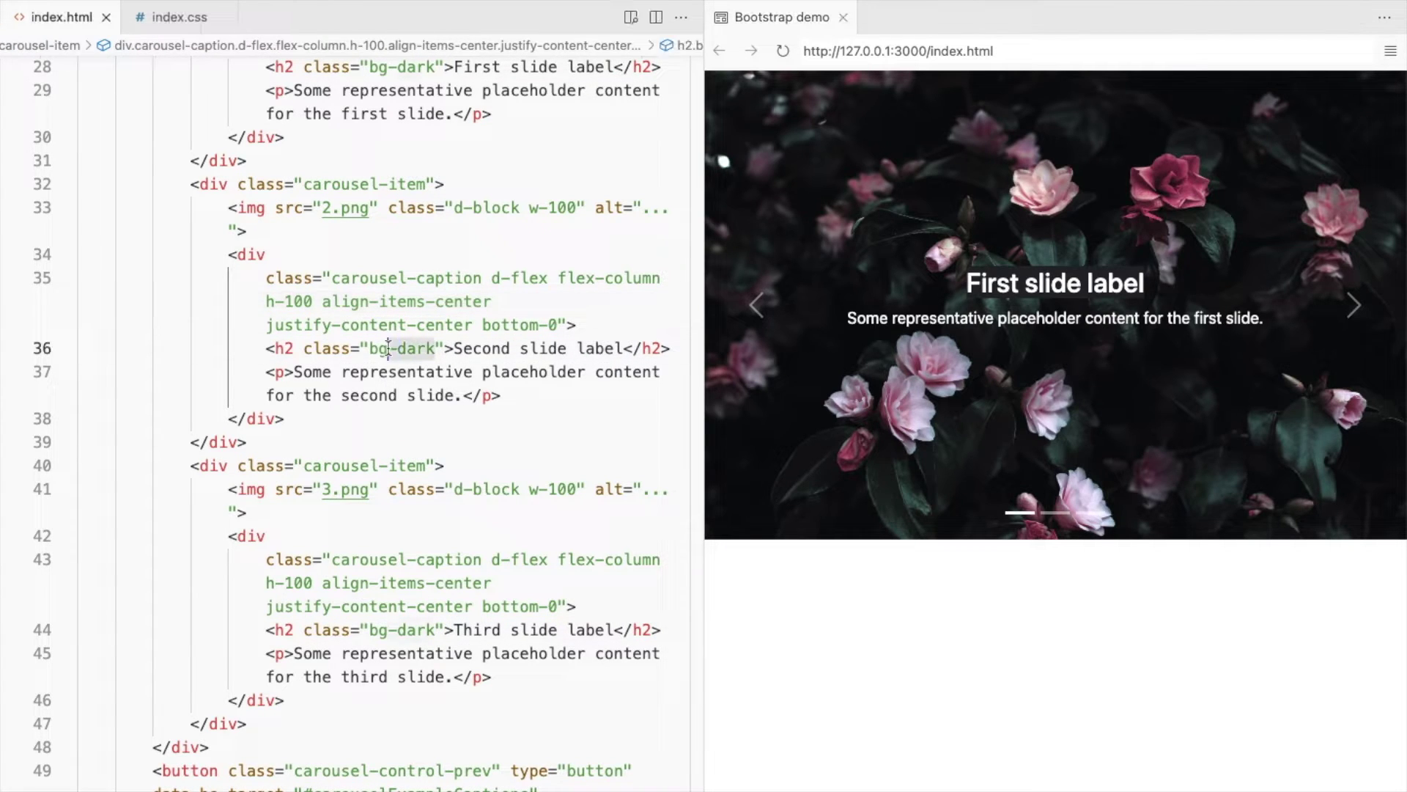
key("ctrl+d")
key("ctrl+d")
key("Right")
type("bg-opacity-50")
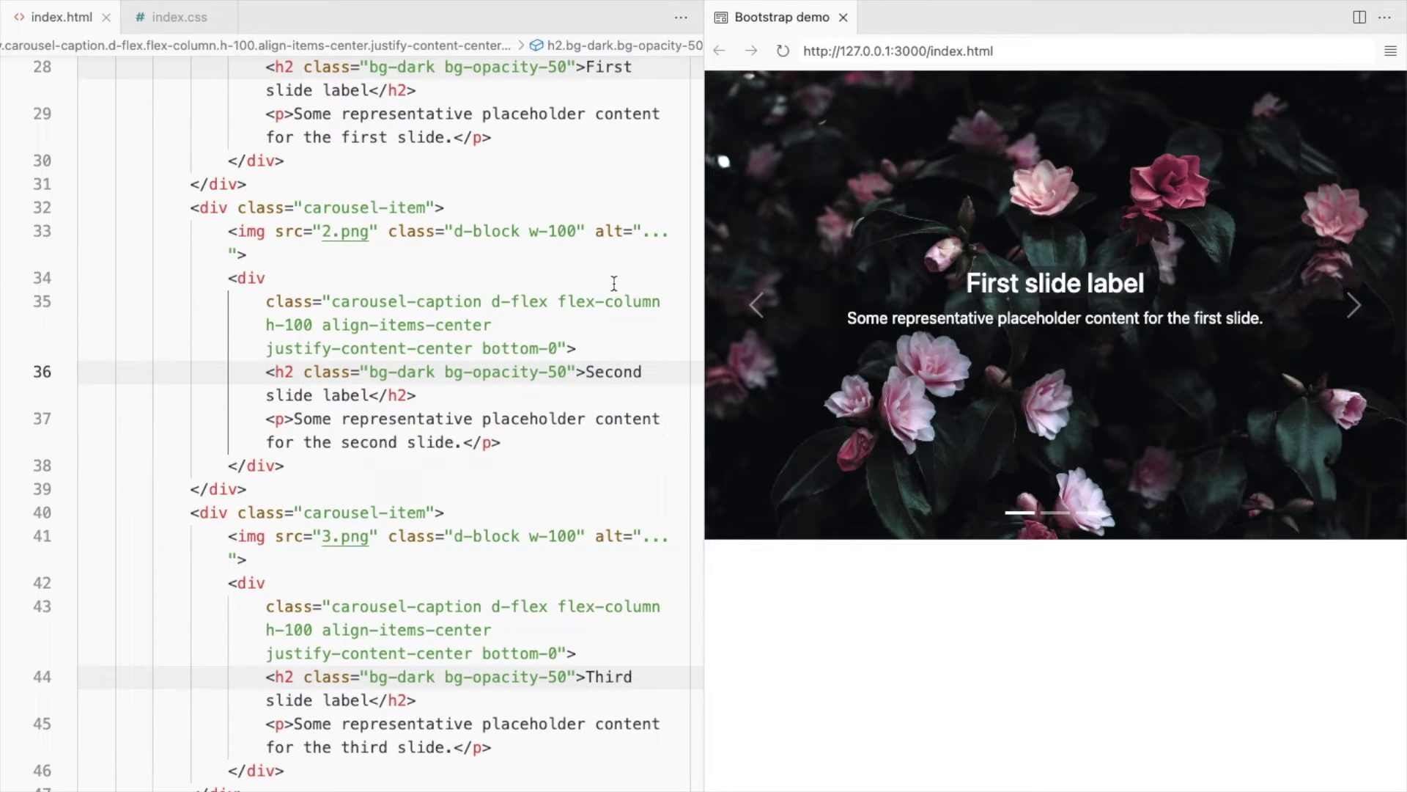
left_click_drag(567, 371, 446, 373)
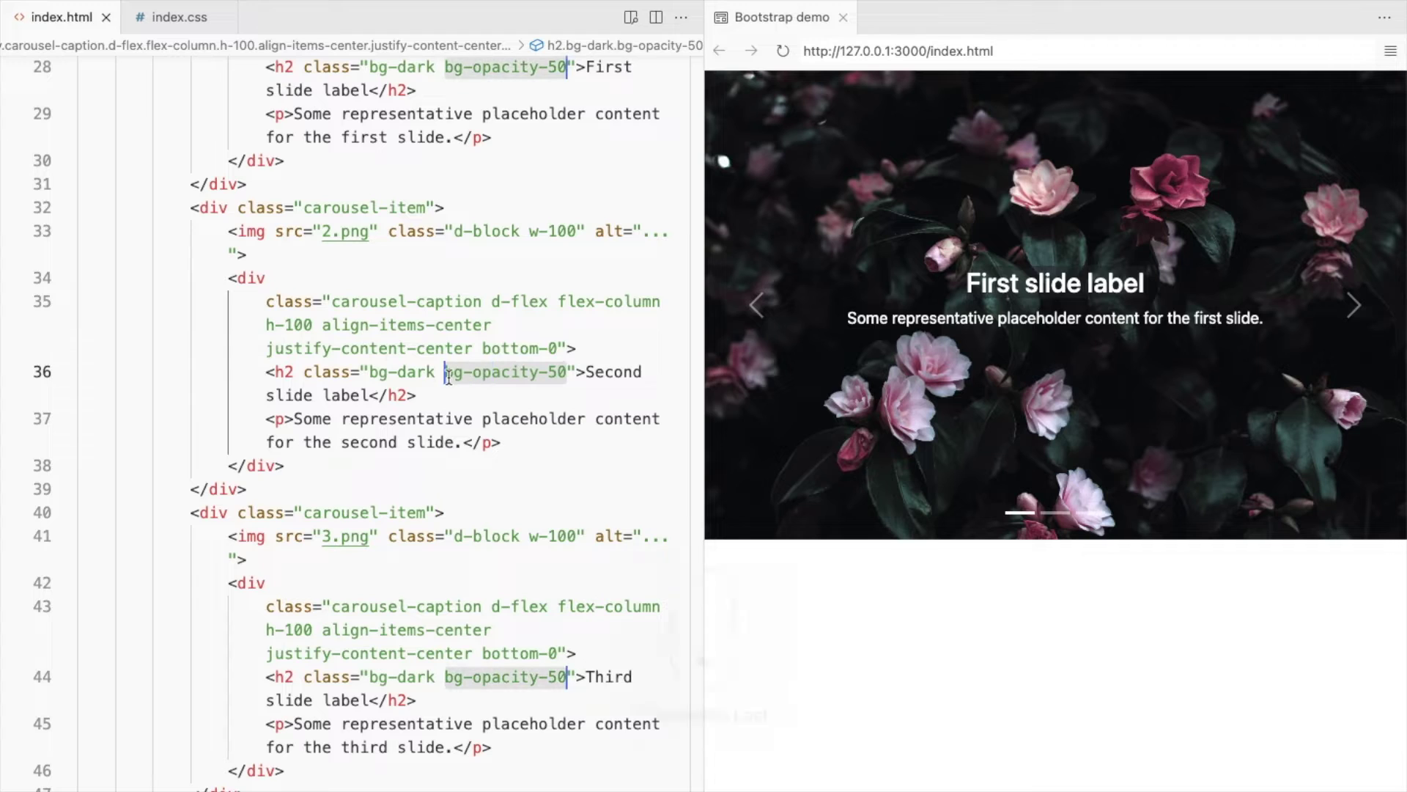
key("Right")
type("p-2")
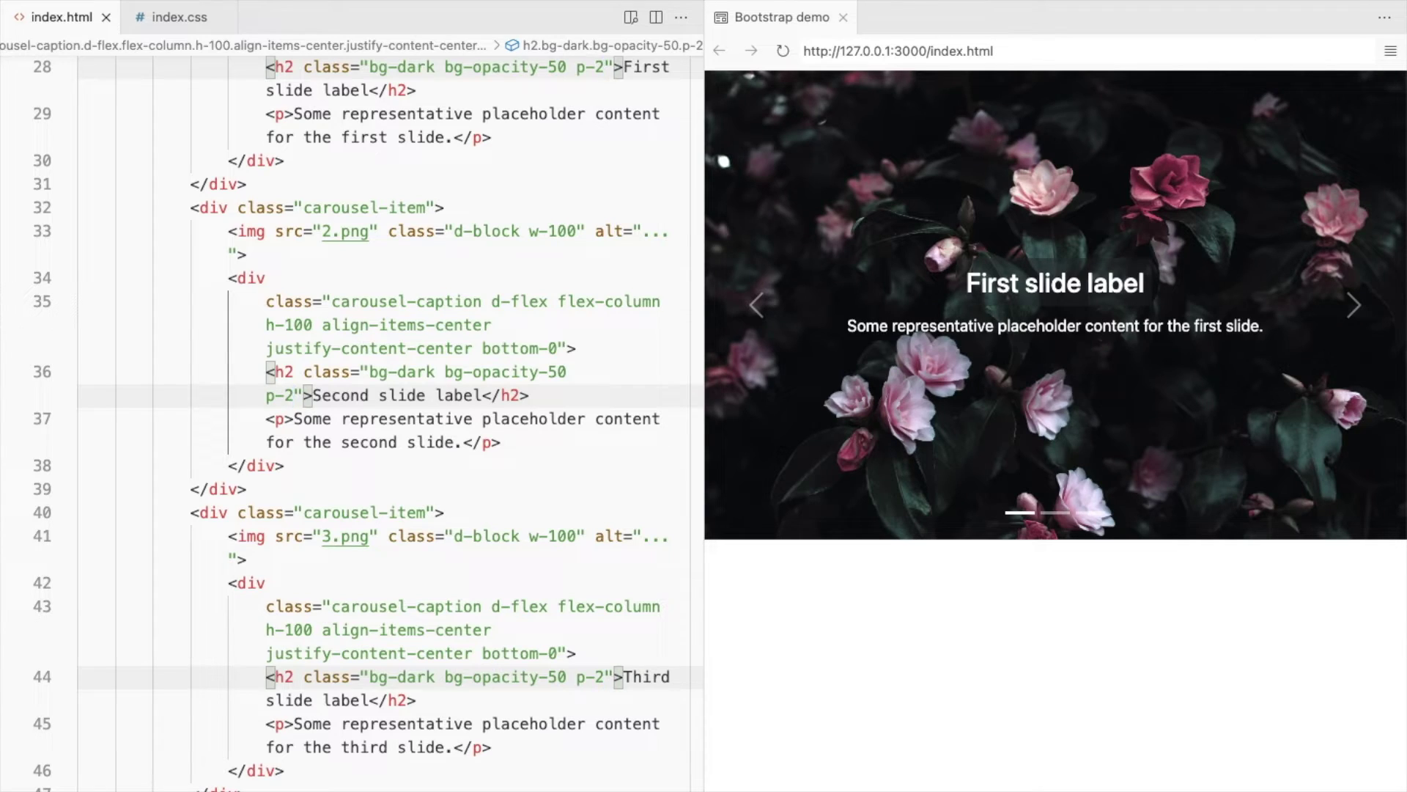
Paste the h2's class="bg-dark bg-opacity-50 p-2" into each paragraph tag and save.
left_click_drag(306, 395, 296, 370)
key("ctrl+c")
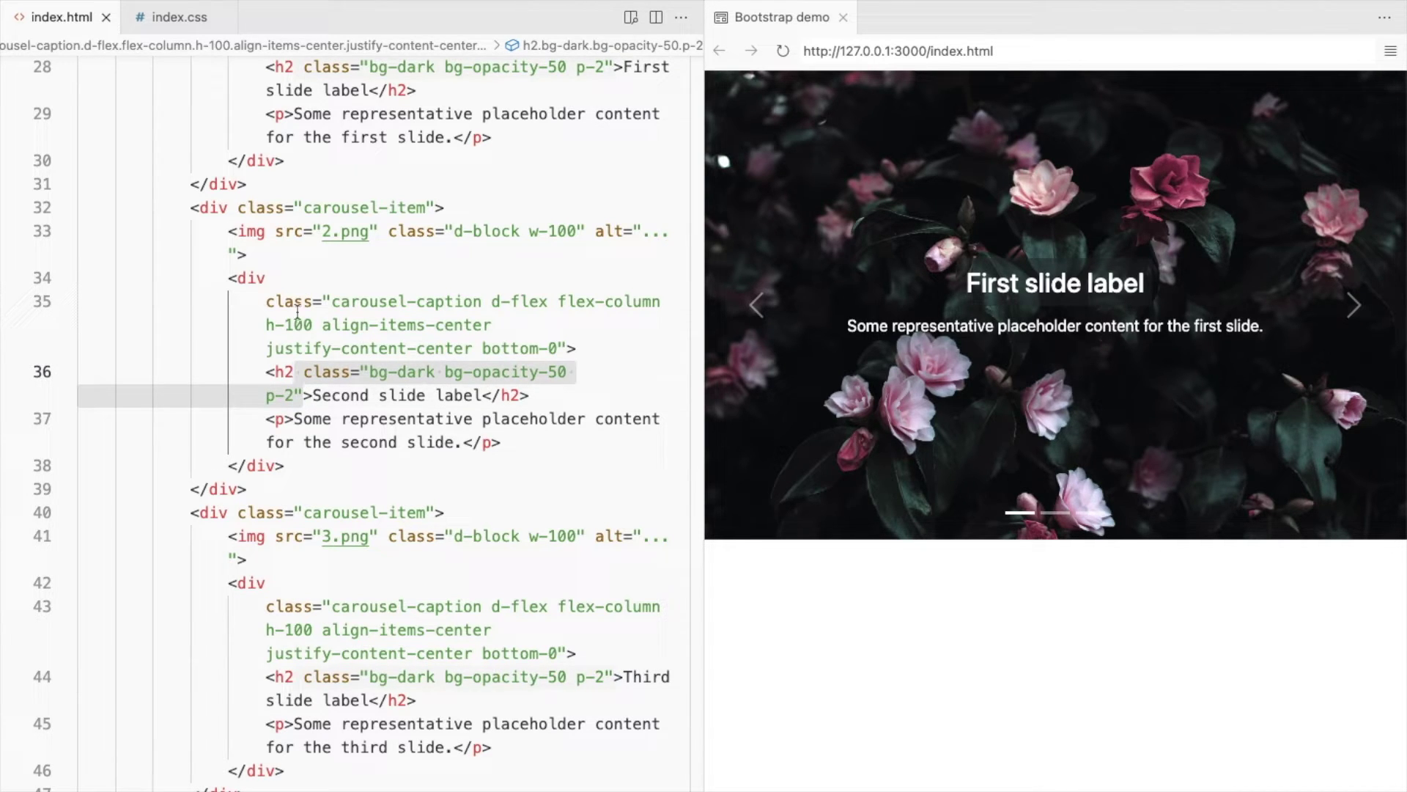
left_click(285, 114)
key("ctrl+d")
key("ctrl+d")
key("Right")
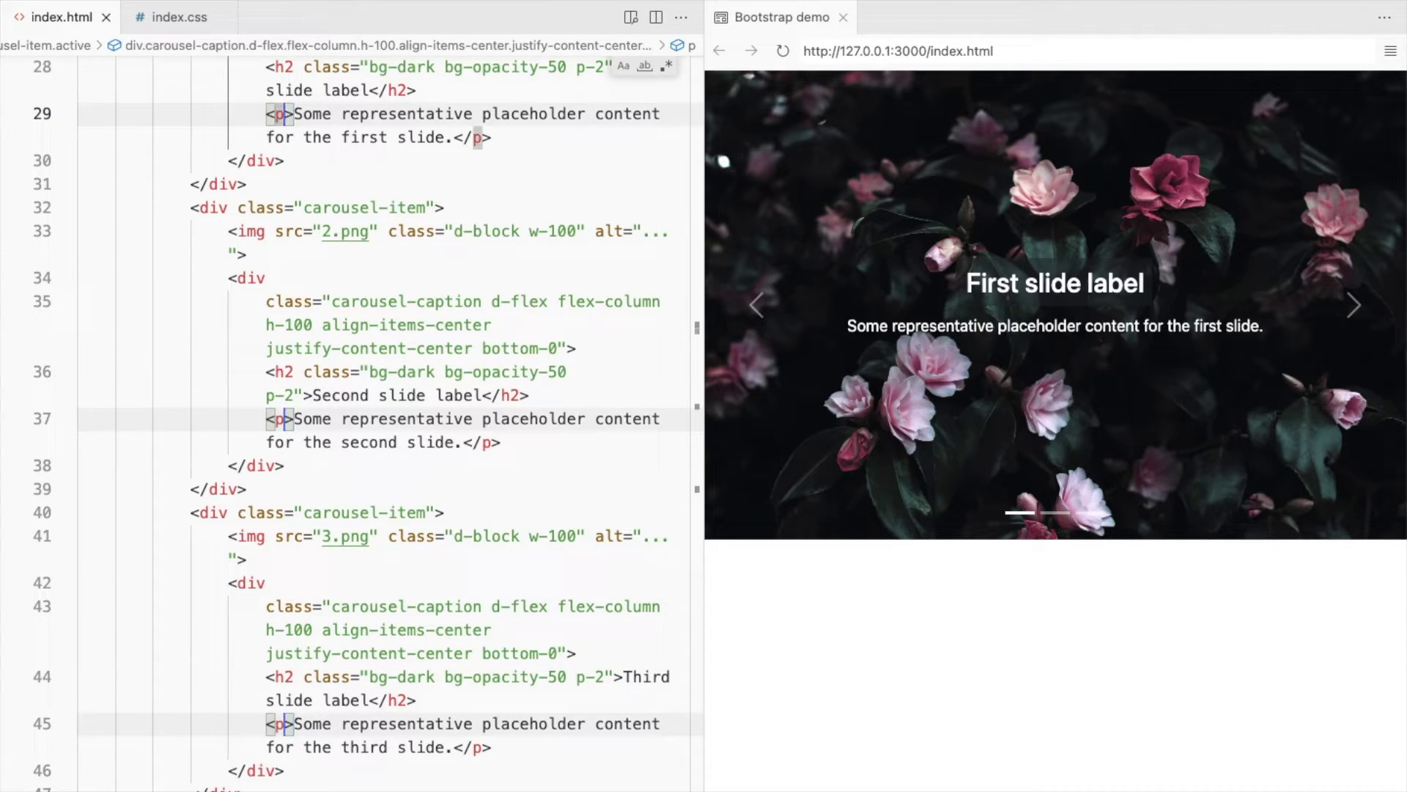
key("ctrl+v")
key("ctrl+s")
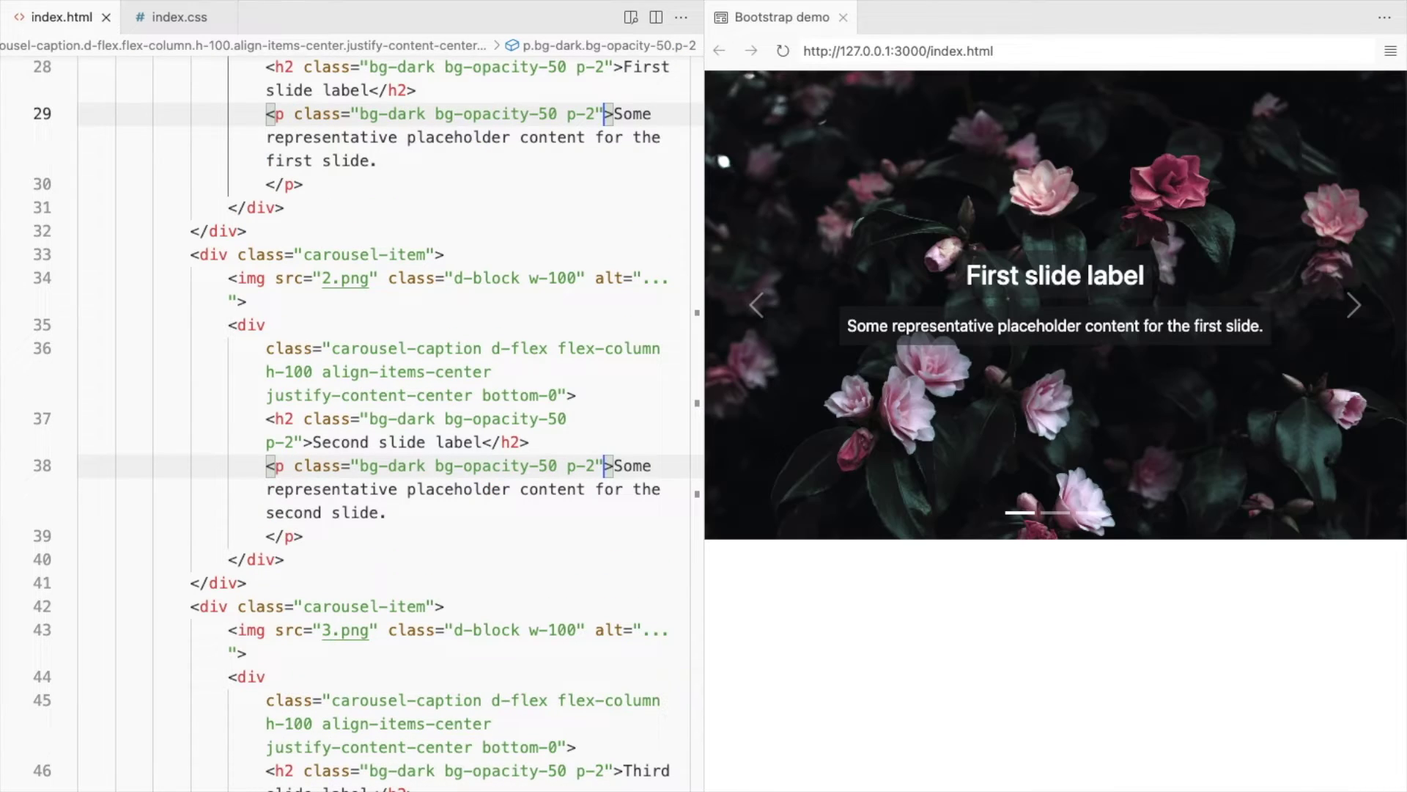
Cycle through the slides and resize the preview to check the shaded captions.
left_click(1356, 293)
left_click(1356, 293)
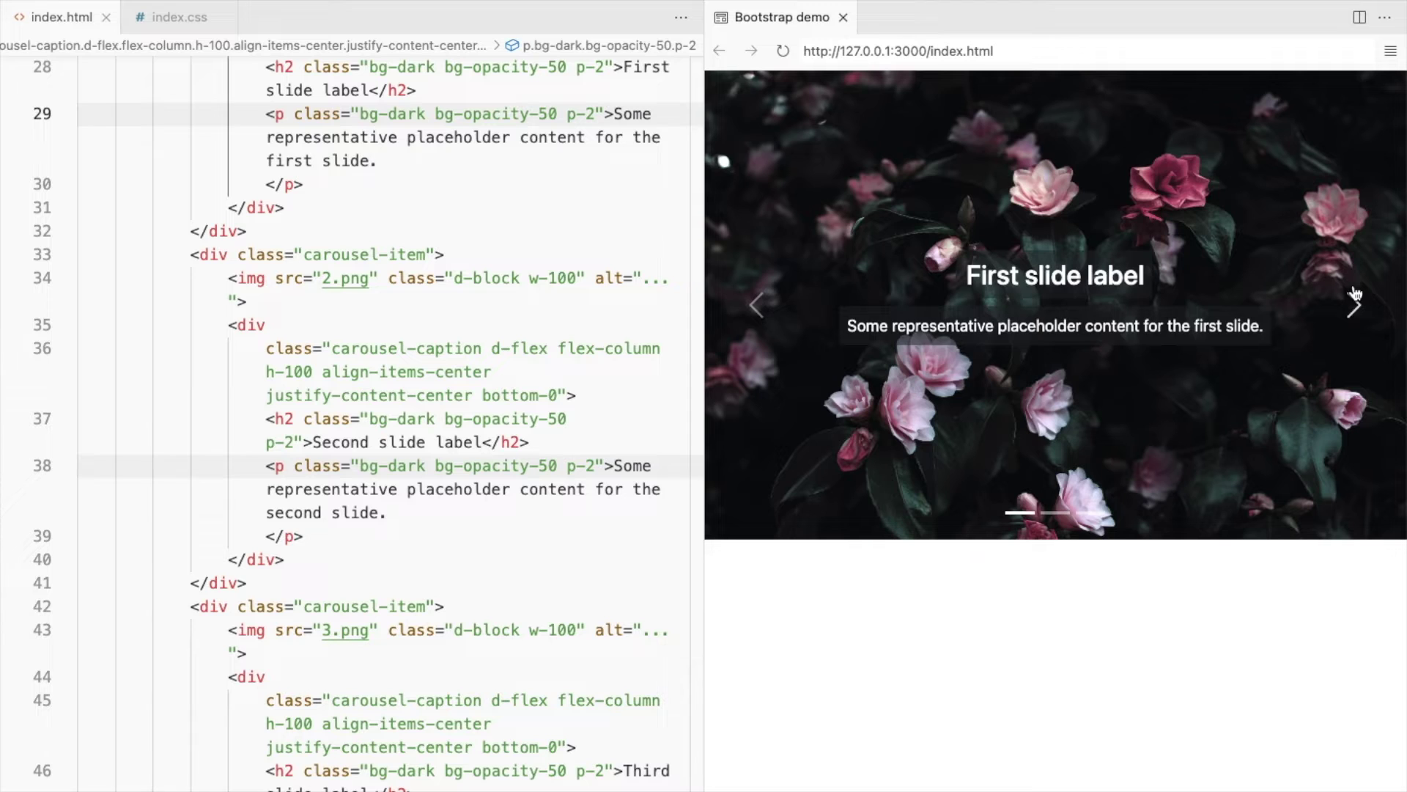
left_click_drag(704, 700, 220, 727)
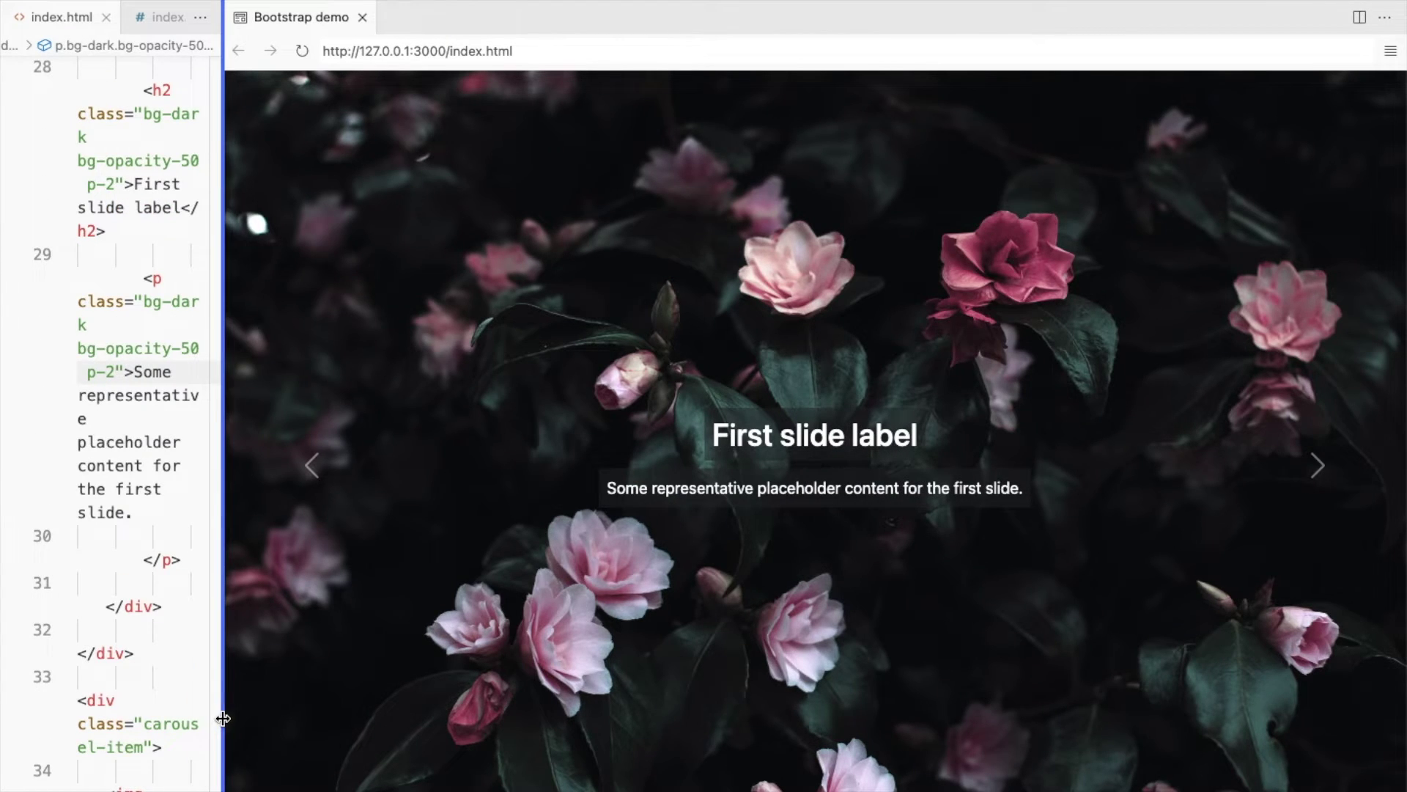
left_click_drag(222, 718, 760, 687)
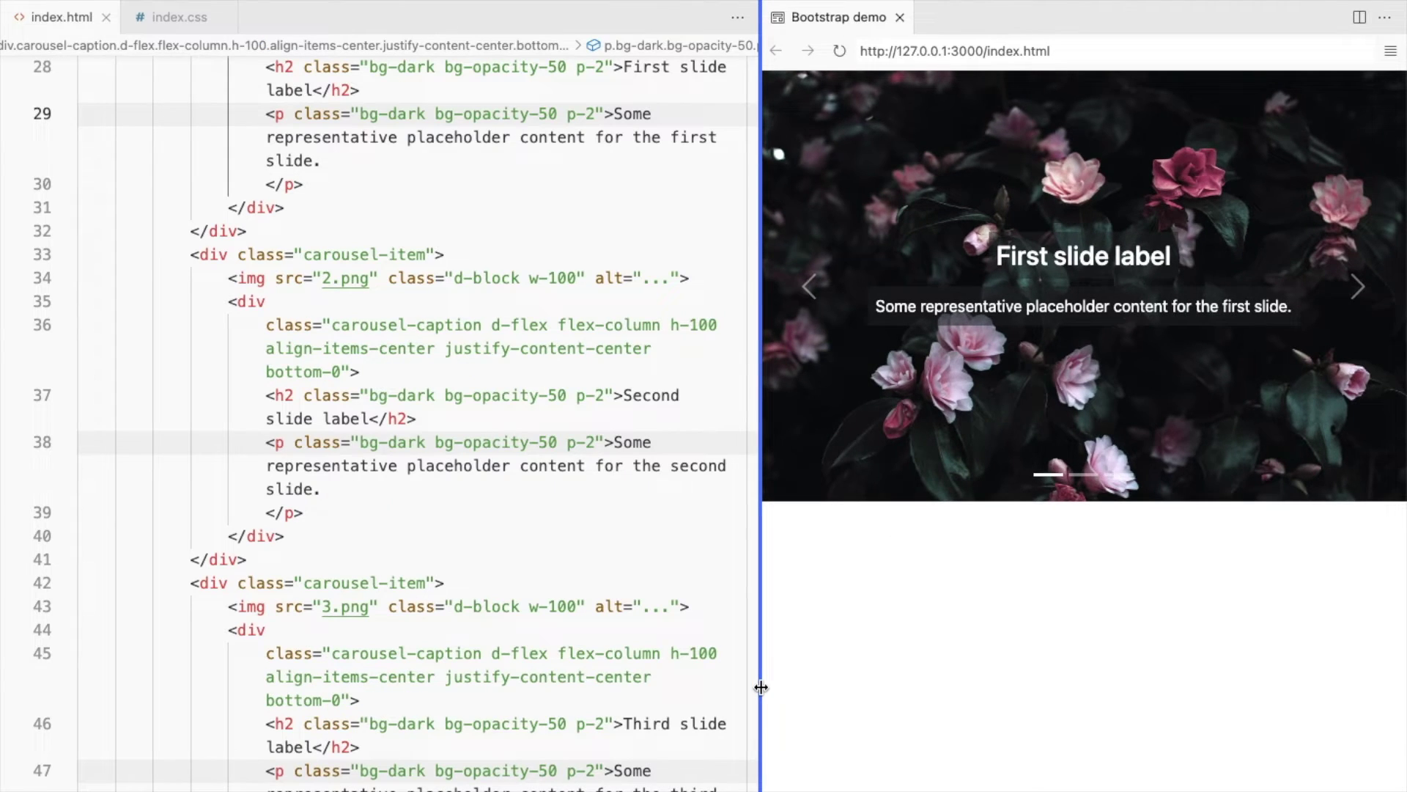
left_click(314, 184)
Add a 'Learn More' link with href '#' after each caption paragraph.
key("ctrl+d")
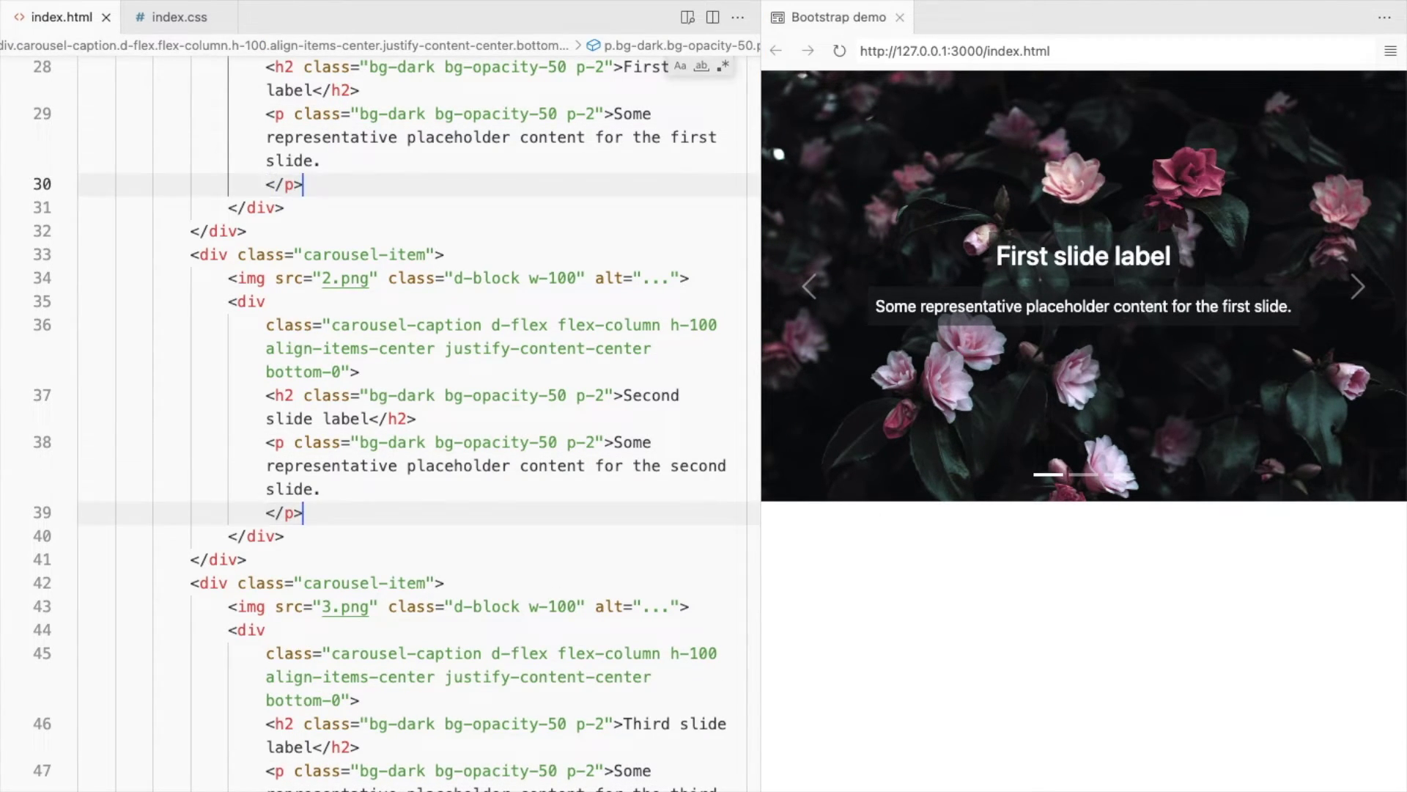
key("Return")
type("a")
key("Tab")
type("#")
key("Tab")
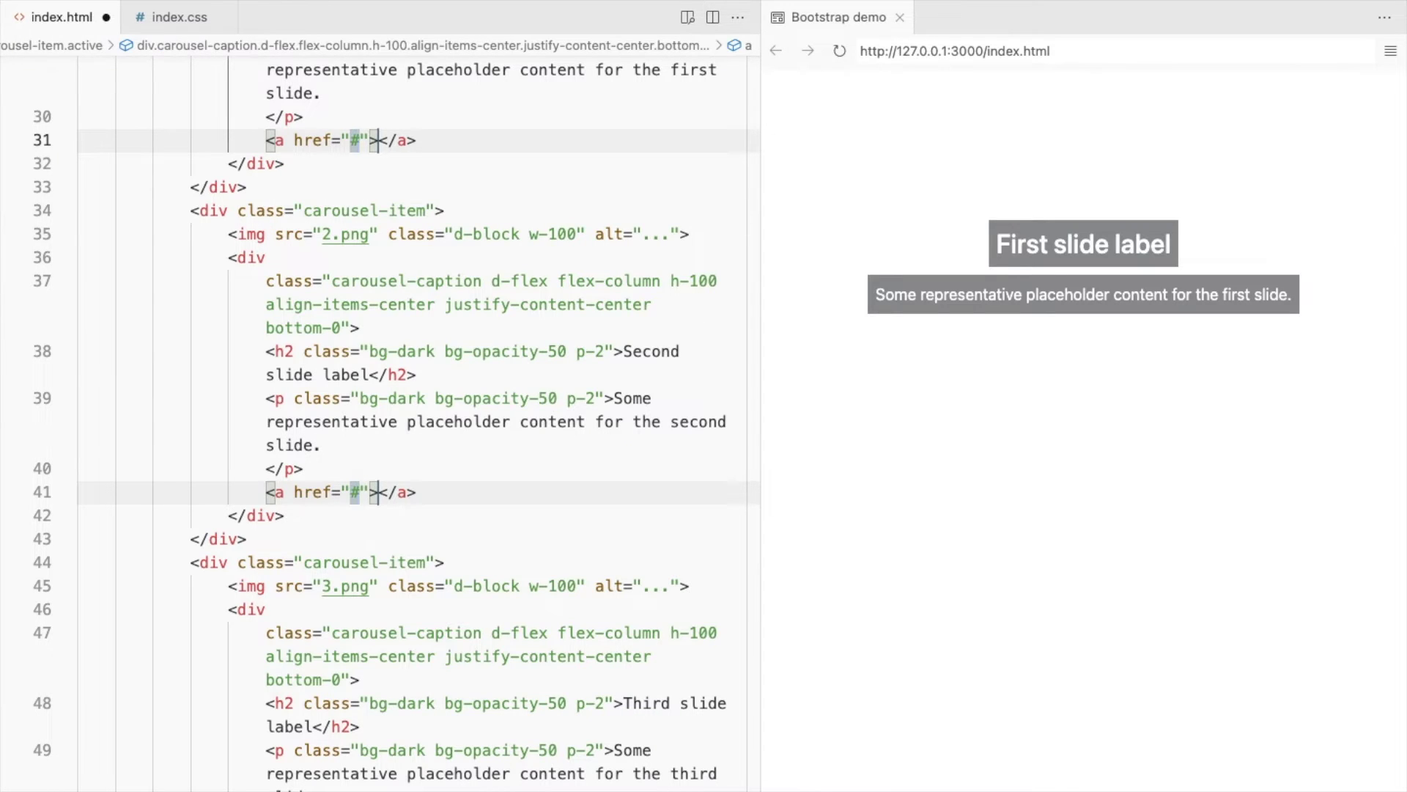
type("Learn More")
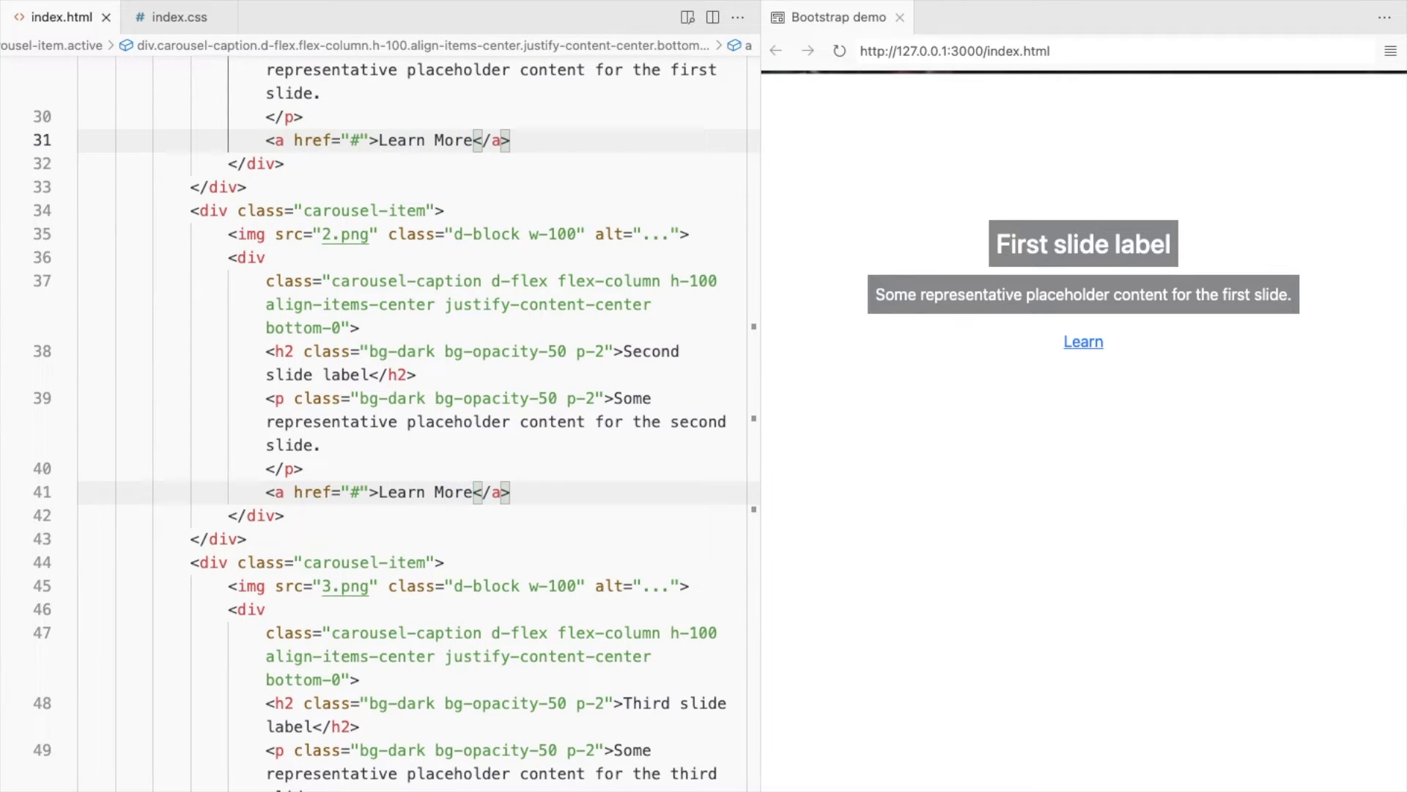
key("Left")
key("Left")
key("Left")
key("Left")
key("Left")
key("Left")
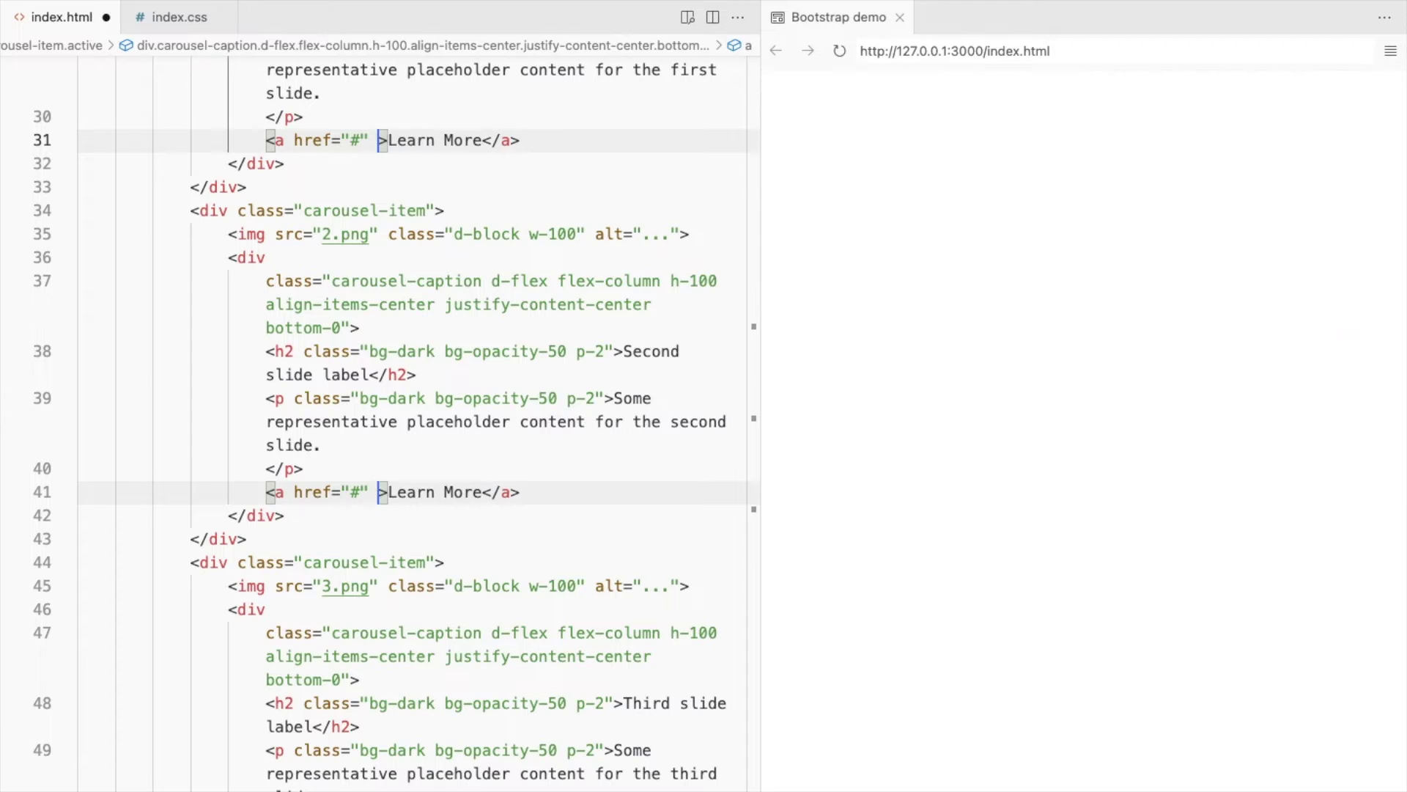